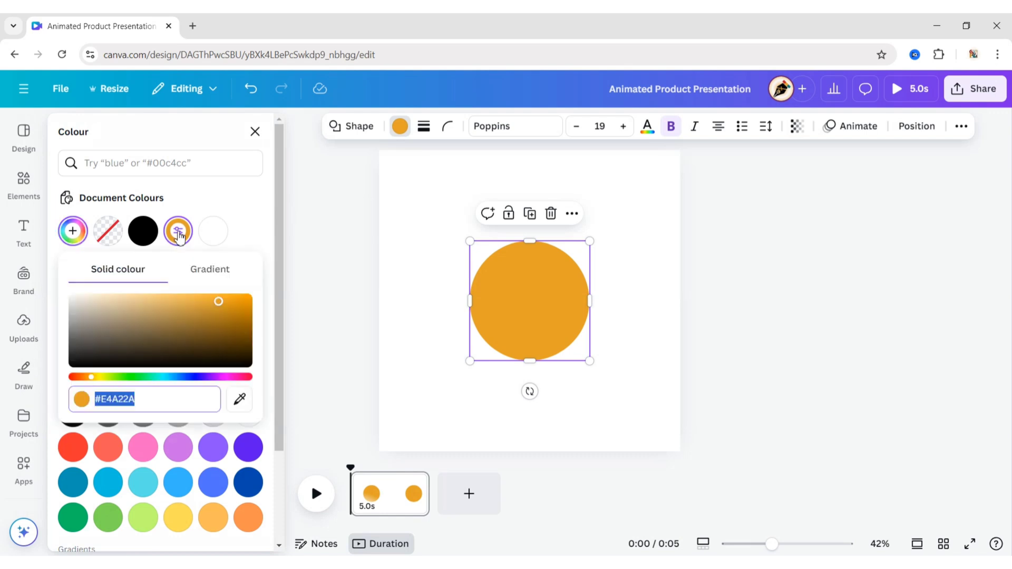
Recolour the circle behind the centre circle to a light orange and enlarge it slightly.
left_click_drag(220, 304, 149, 298)
left_click(255, 132)
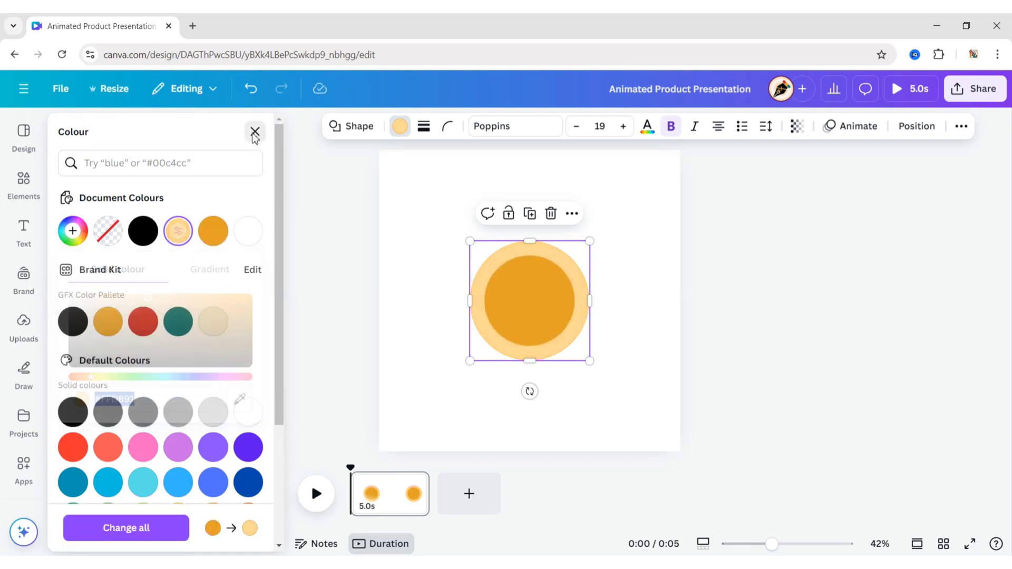
left_click(255, 132)
left_click(264, 258)
left_click(504, 348)
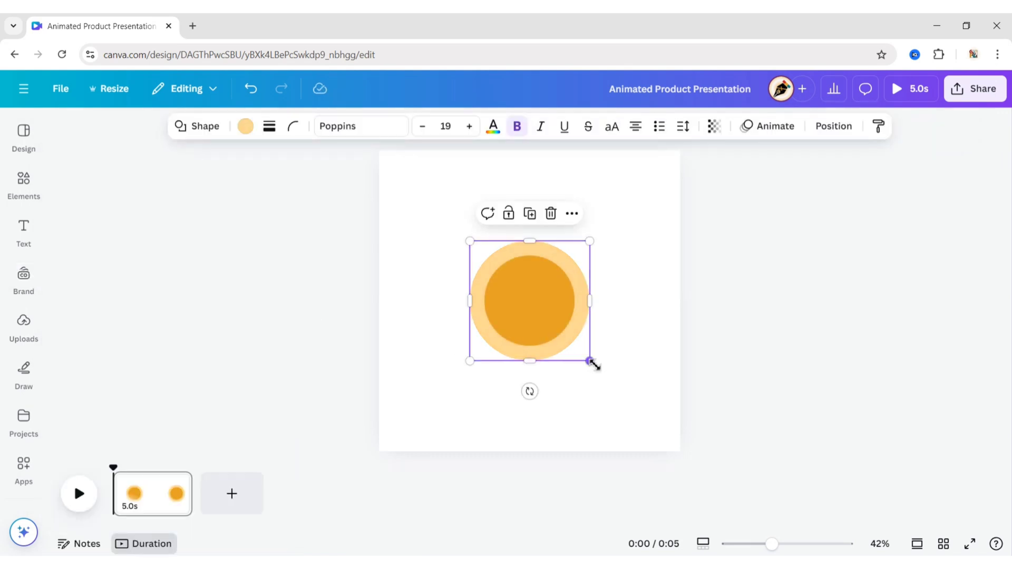
left_click_drag(589, 361, 591, 363)
Duplicate the centre orange circle, enlarge the copy to about 602 px, and centre it behind the other circles.
left_click(535, 293)
key("ctrl+d")
left_click_drag(553, 323, 627, 394)
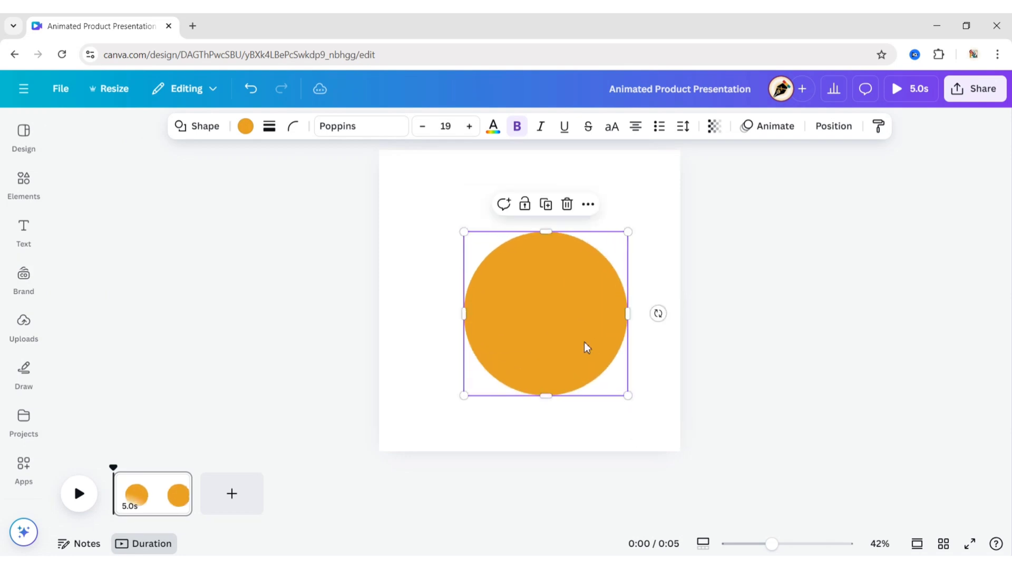
left_click_drag(584, 342, 569, 325)
left_click(833, 126)
left_click(315, 306)
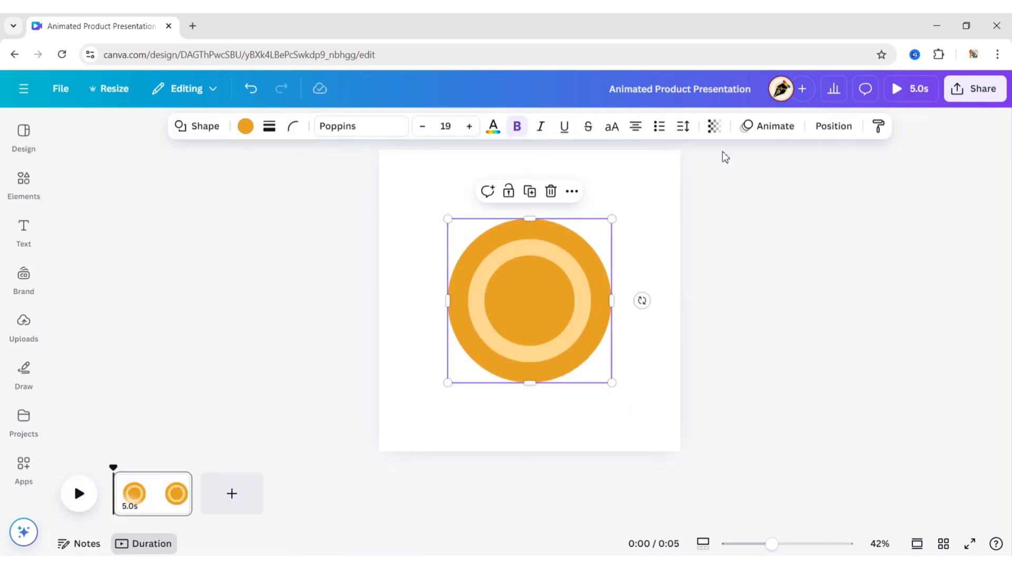
left_click_drag(613, 383, 616, 387)
left_click_drag(594, 370, 591, 368)
left_click(728, 369)
Duplicate the light orange circle, enlarge the copy to about 771 px, and centre it at the back.
left_click(539, 246)
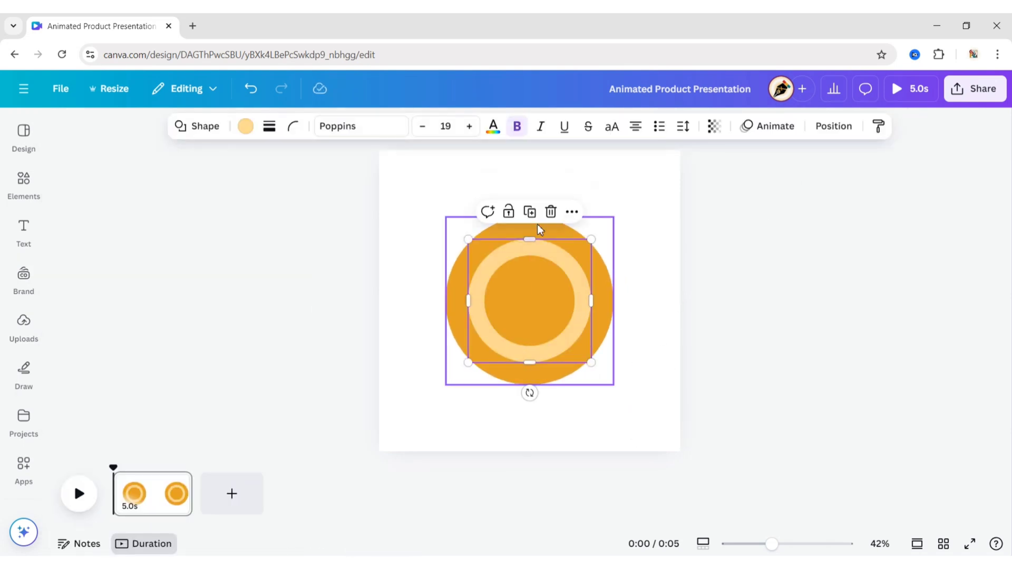
left_click(530, 213)
left_click_drag(558, 322, 644, 432)
left_click(833, 126)
left_click(256, 238)
left_click_drag(622, 399, 611, 393)
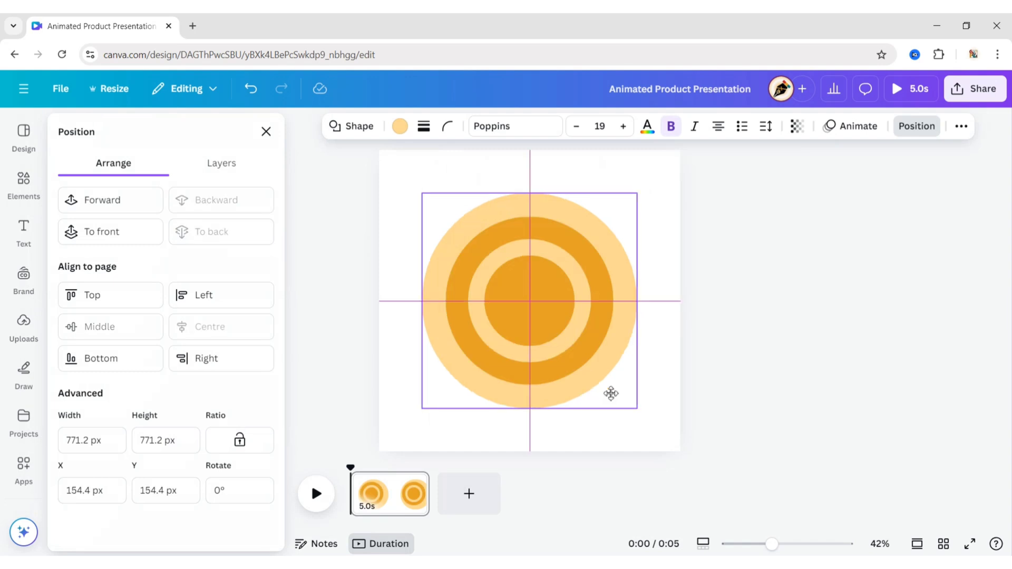
Duplicate the larger orange circle, enlarge the copy to nearly fill the page, and send it to the back.
left_click(528, 295)
left_click_drag(528, 295, 485, 255)
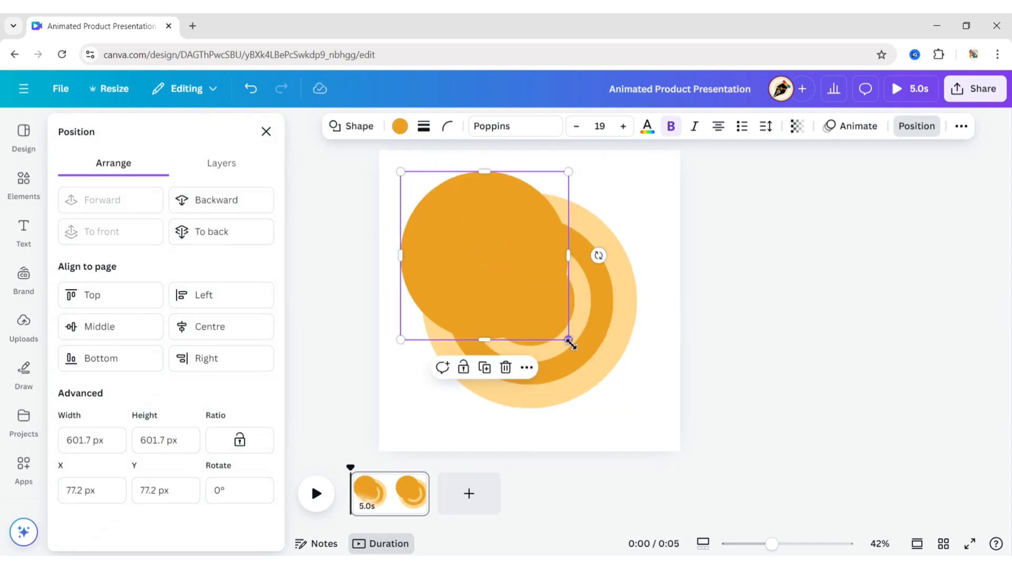
left_click_drag(569, 342, 681, 453)
left_click(248, 234)
mouse_move(642, 407)
left_mouse_down()
mouse_move(621, 400)
mouse_move(633, 397)
left_mouse_up()
Enlarge the outermost orange circle until it extends slightly past the page edges, and centre it on the page.
left_click_drag(669, 442, 682, 453)
left_click_drag(646, 414, 641, 414)
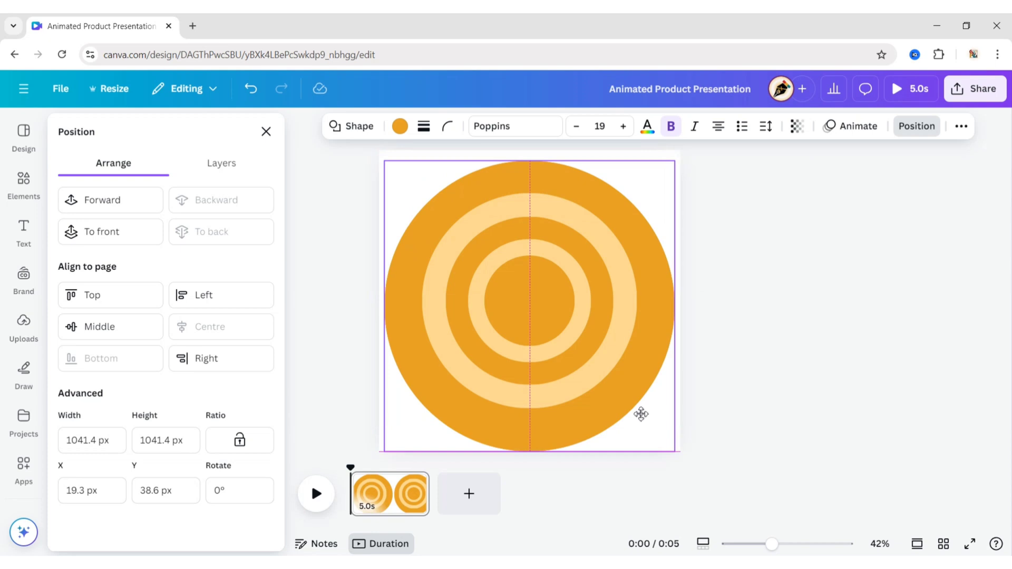
left_click_drag(679, 452, 687, 465)
left_click_drag(646, 437, 642, 419)
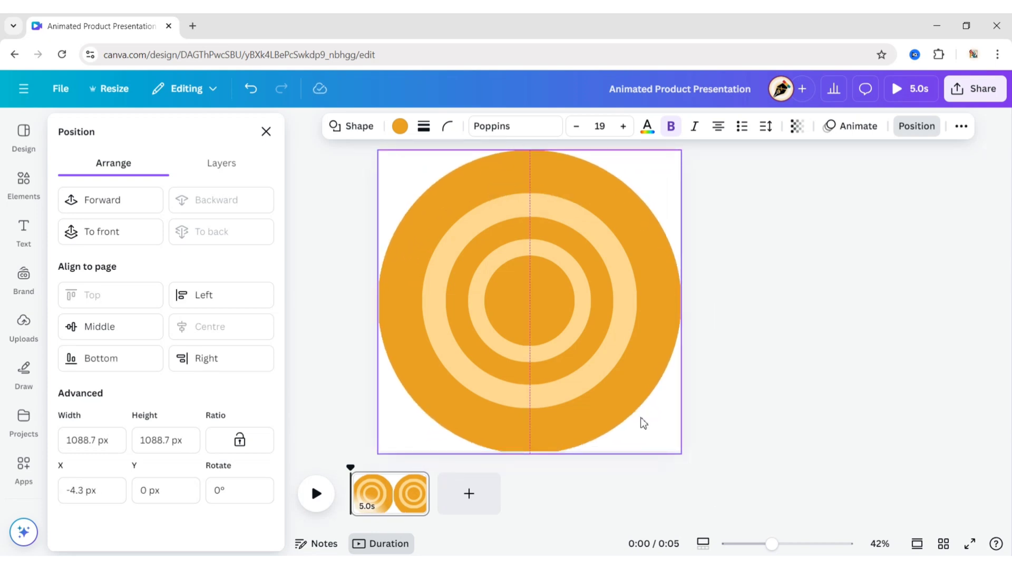
left_click_drag(681, 454, 688, 460)
left_click_drag(636, 411, 654, 424)
Enlarge the inner ring circles slightly and keep them centred on the page.
left_click(266, 131)
left_click(598, 375)
left_click_drag(611, 372, 623, 394)
left_click(603, 348)
left_click_drag(584, 369, 462, 258)
left_click(570, 341)
left_click(782, 357)
Duplicate the outer light orange circle, enlarge the copy to about 1471 px, and centre it at the back.
left_click(636, 285)
key("ctrl+d")
left_click_drag(556, 357, 791, 495)
left_click(833, 127)
left_click(212, 232)
left_click_drag(710, 368, 707, 334)
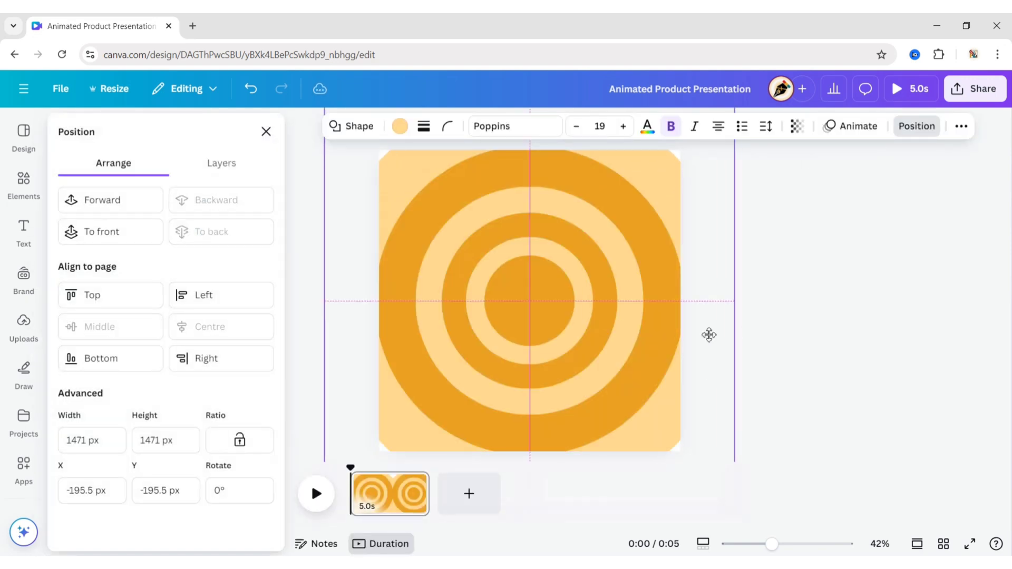
Reduce the outermost light orange circle to about 1408 px and centre it on the page.
left_click_drag(718, 208, 718, 314)
left_click_drag(735, 204, 732, 207)
mouse_move(705, 279)
left_mouse_down()
mouse_move(700, 159)
mouse_move(713, 172)
mouse_move(701, 270)
left_mouse_up()
left_click_drag(726, 198, 720, 203)
left_click_drag(699, 361, 716, 317)
left_click_drag(738, 160, 731, 168)
left_click_drag(701, 314, 699, 250)
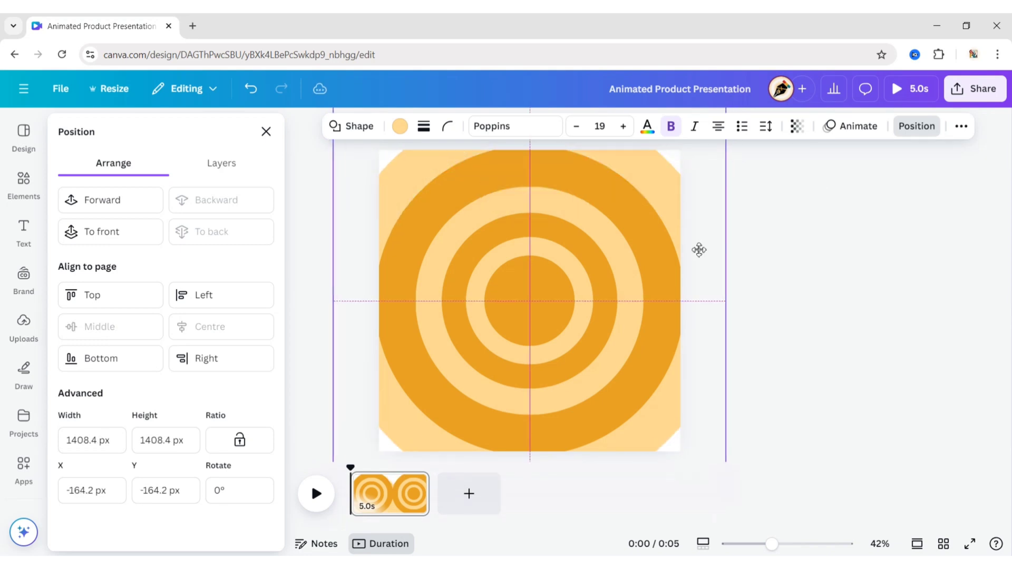
left_click(821, 272)
left_click(846, 261)
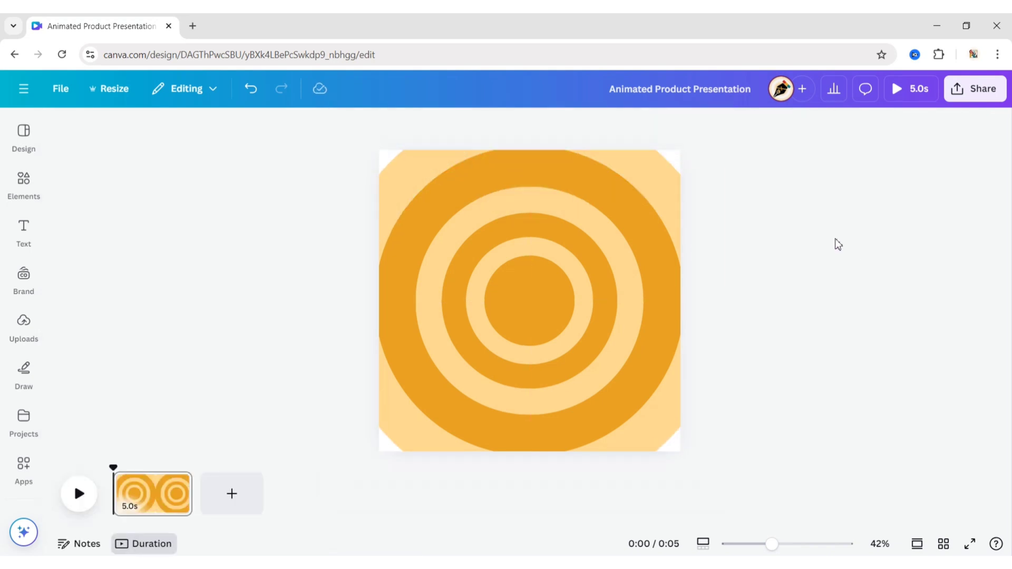
Duplicate an orange circle, enlarge the copy to cover the page corners, and centre it behind all the circles.
left_click(655, 246)
left_click(586, 289)
left_click(603, 285)
key("ctrl+d")
left_click_drag(521, 314, 416, 205)
left_click_drag(515, 284, 875, 453)
left_click_drag(747, 390, 695, 348)
left_click(833, 126)
left_click(211, 230)
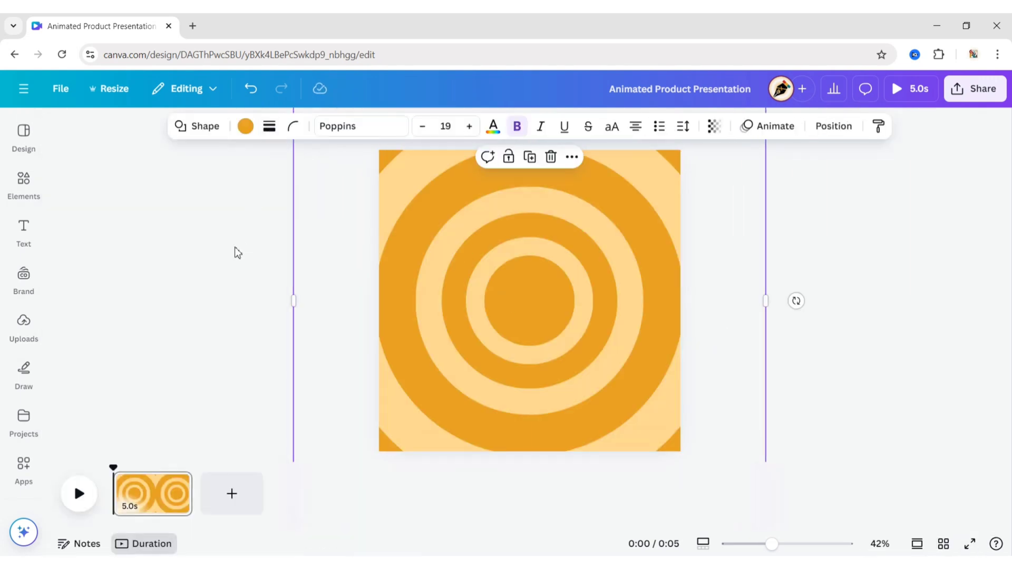
left_click(777, 350)
Add the uploaded yellow Lay's Classic packet image to the page and remove its background.
left_click(23, 324)
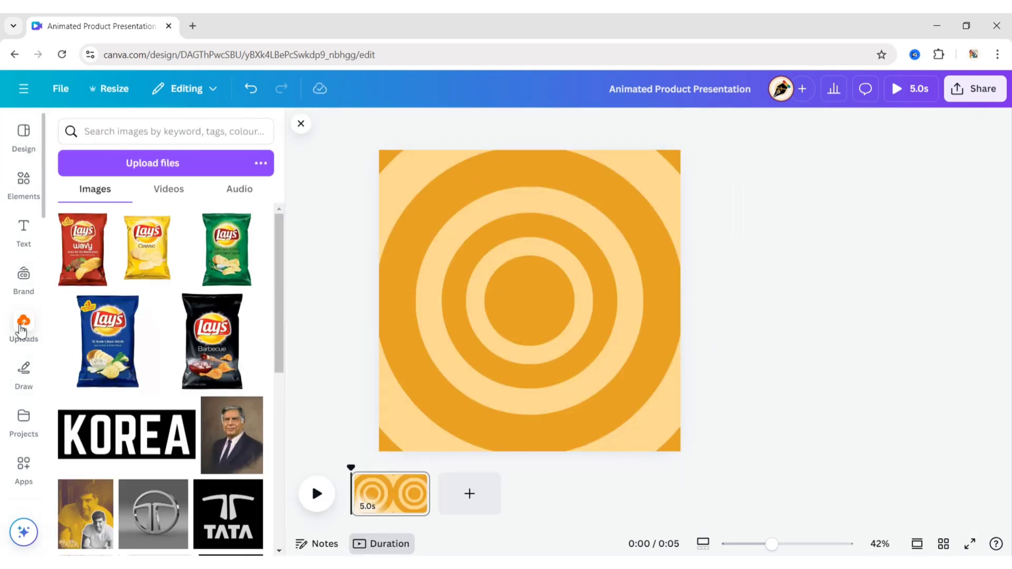
left_click(139, 255)
left_click(301, 125)
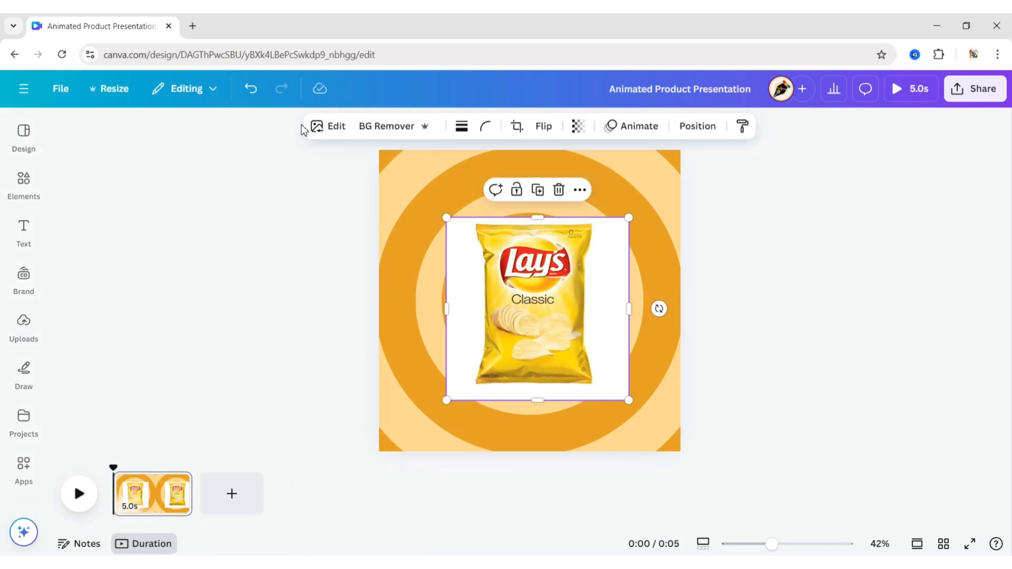
left_click(375, 129)
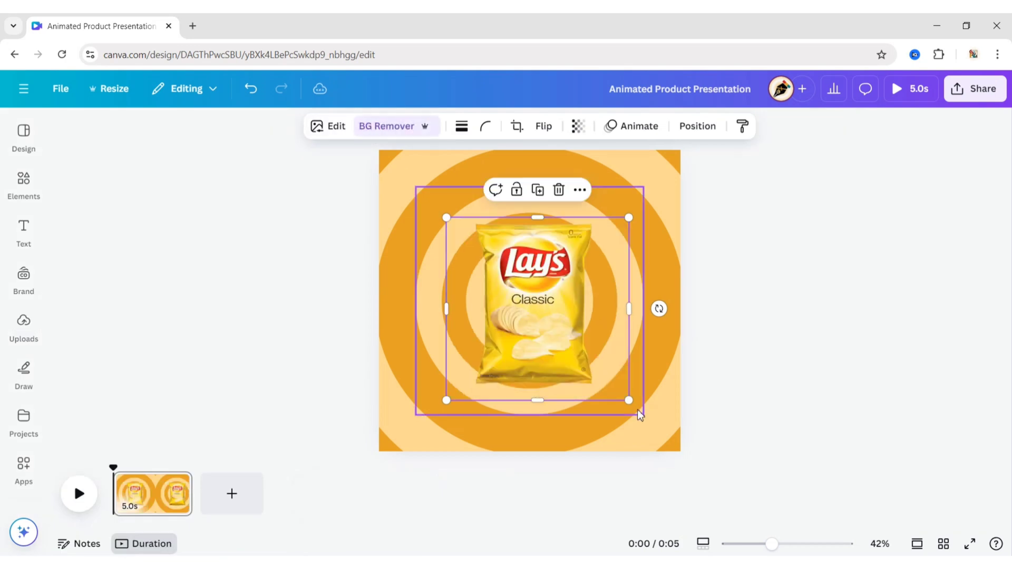
Enlarge the Lay's Classic packet slightly and position it at the centre of the circles.
left_click_drag(544, 333, 533, 323)
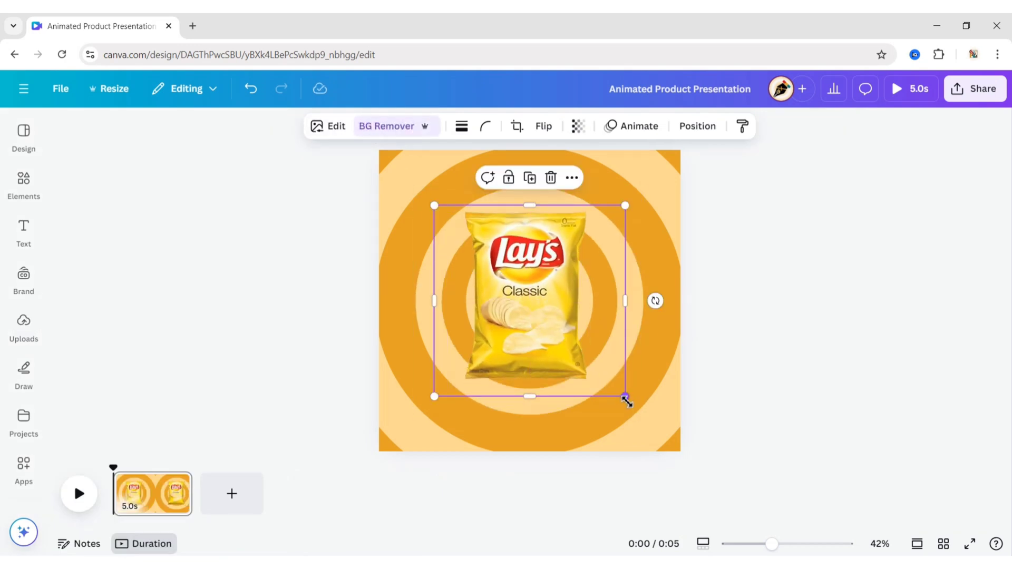
left_click_drag(626, 398, 629, 402)
left_click_drag(541, 327, 543, 323)
left_click(1009, 375)
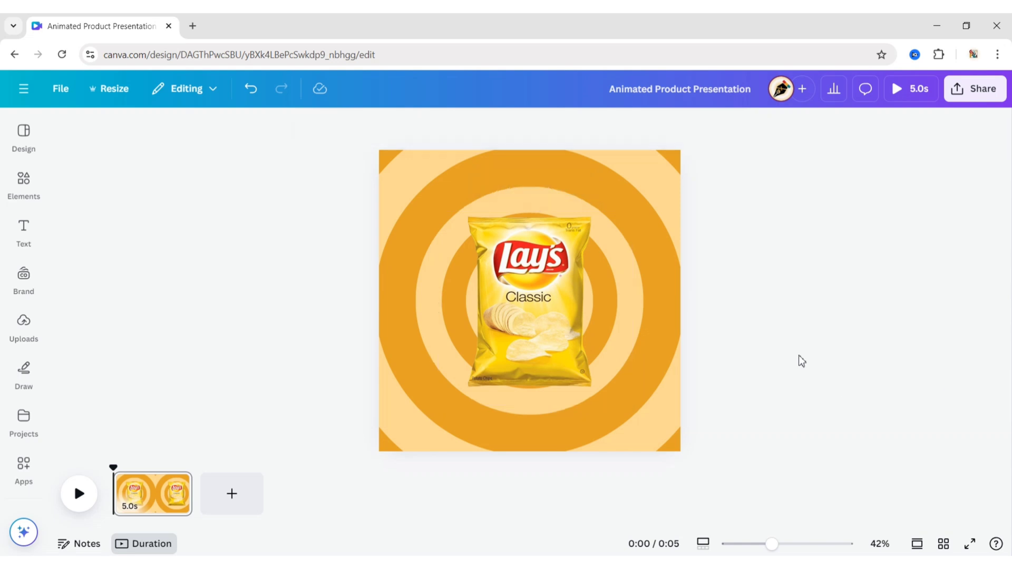
Recolour the innermost circle with the yellow from the packet photo, darkened to a mustard shade.
left_click(697, 126)
left_click(213, 163)
left_click(179, 295)
left_click(400, 126)
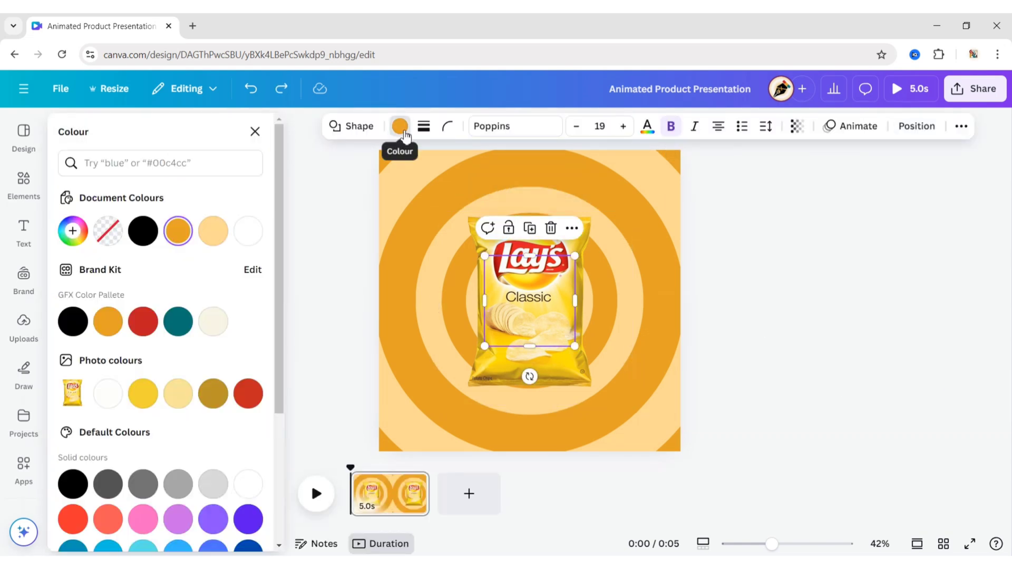
left_click(140, 393)
left_click(400, 126)
left_click(244, 126)
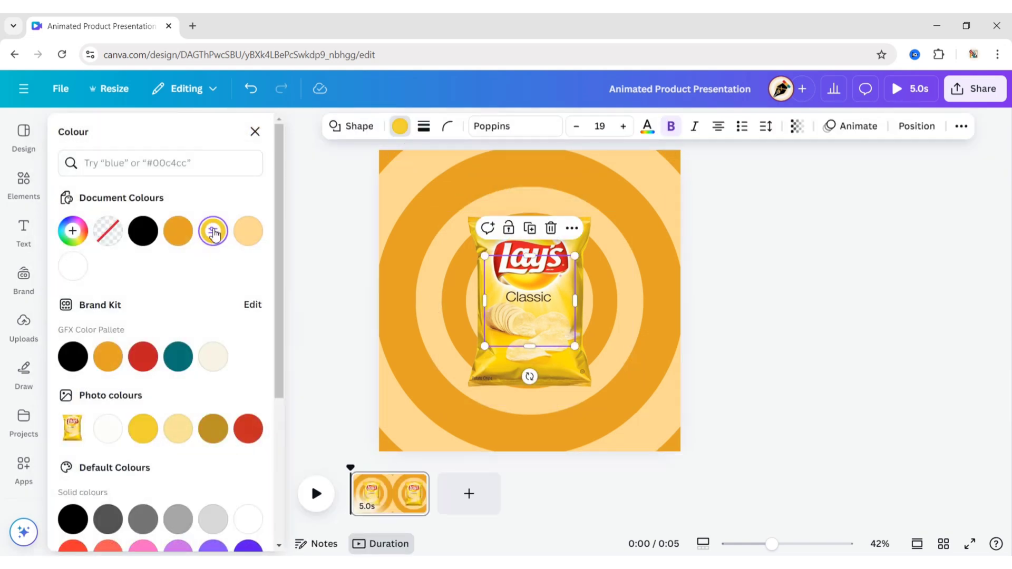
left_click(214, 231)
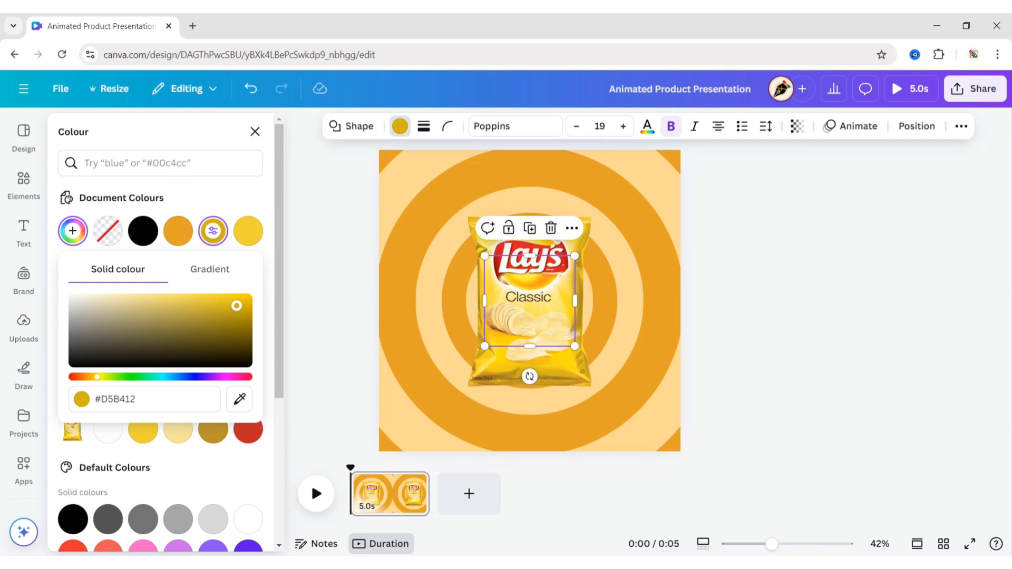
left_click(337, 262)
Recolour the second circle from the centre bright photo yellow and the third circle dark mustard yellow.
left_click(473, 302)
left_click(685, 126)
left_click(215, 330)
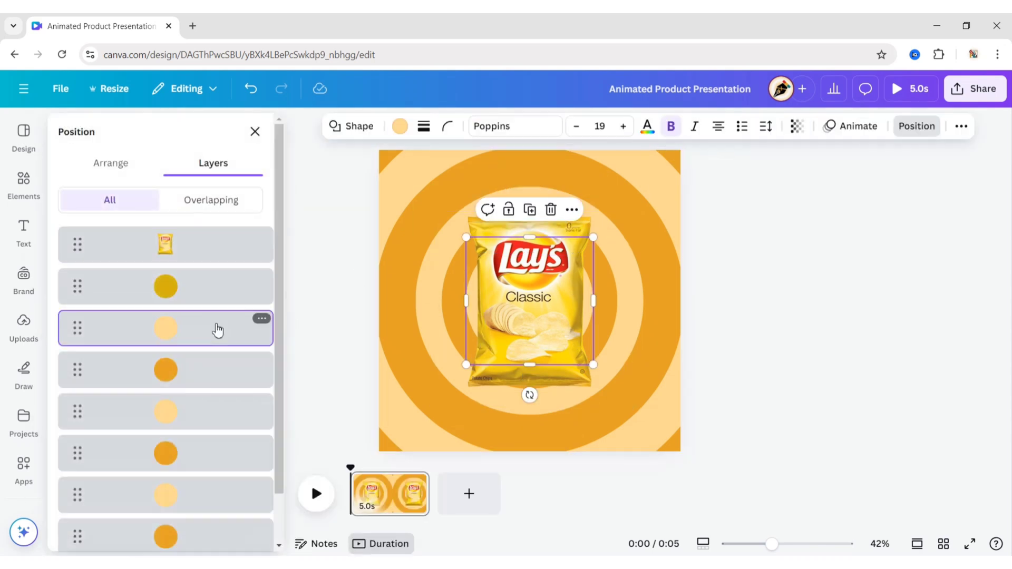
left_click(400, 126)
left_click(144, 429)
left_click(476, 296)
left_click(697, 127)
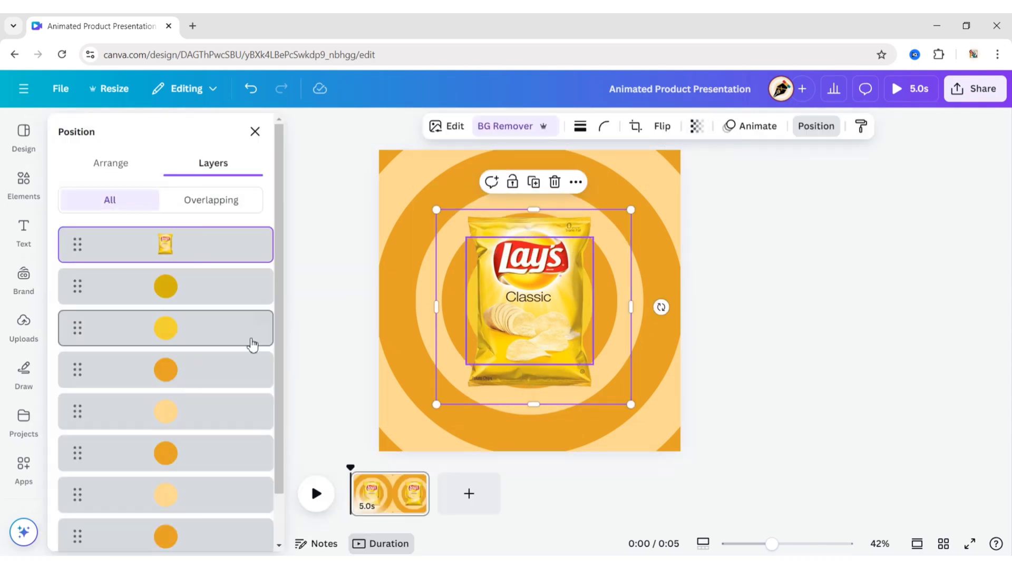
left_click(240, 365)
left_click(400, 126)
left_click(176, 229)
Recolour the fourth circle from the centre bright yellow and the fifth circle dark mustard yellow.
left_click(680, 250)
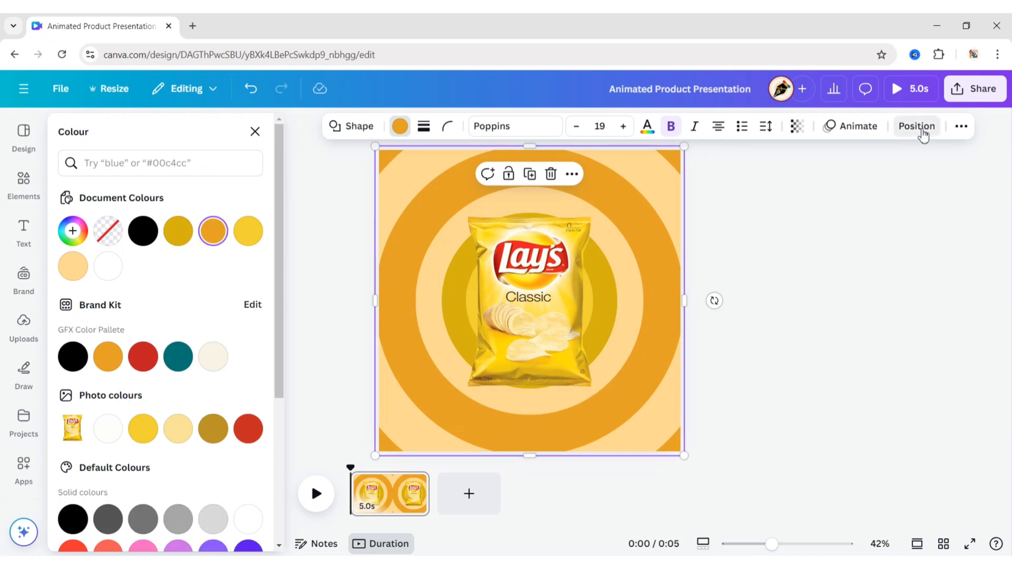
left_click(917, 126)
left_click(176, 416)
left_click(400, 126)
left_click(248, 231)
left_click(391, 273)
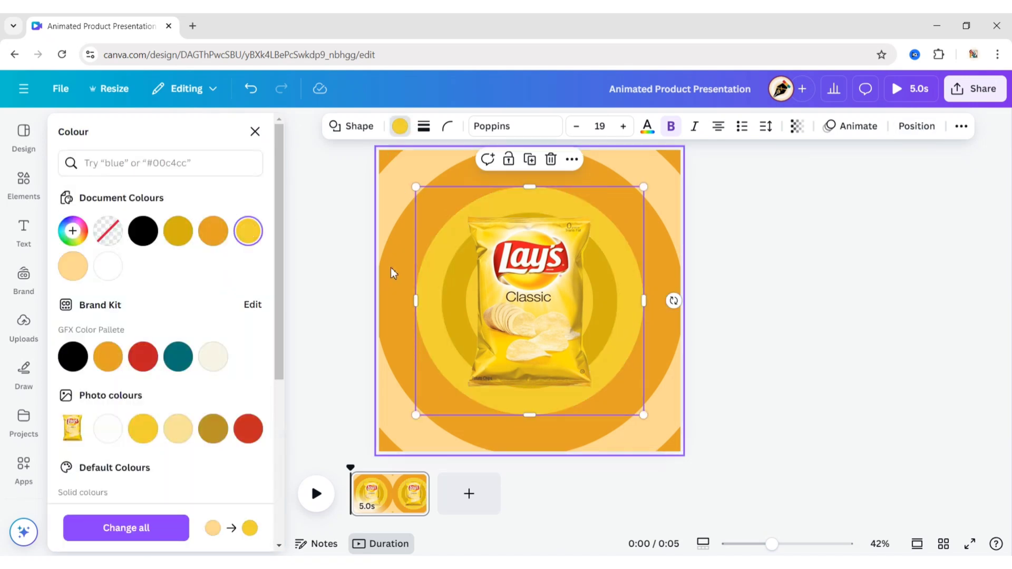
left_click(917, 126)
left_click(400, 126)
left_click(178, 230)
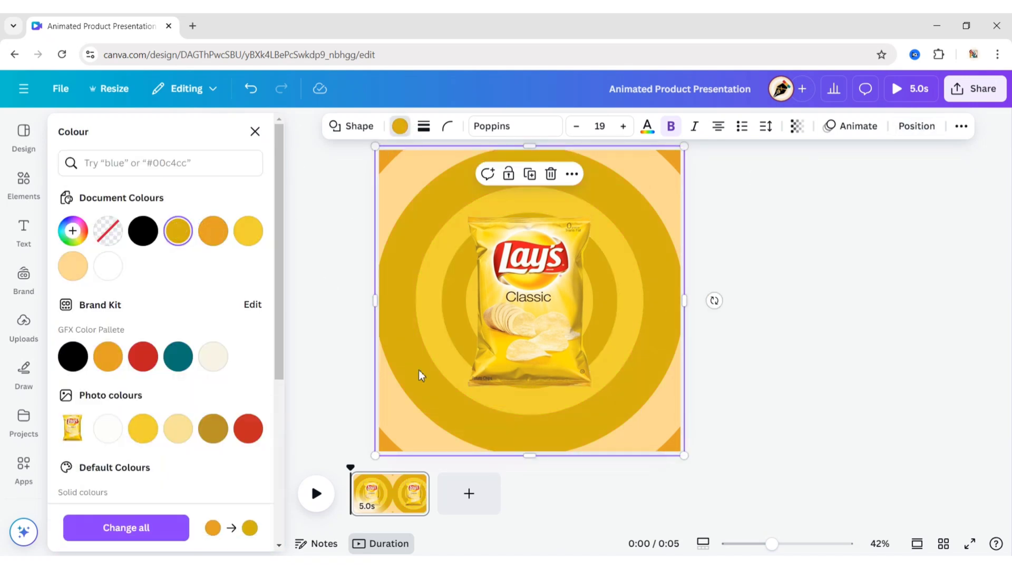
Recolour the sixth circle from the centre bright yellow and the outermost circle dark mustard yellow.
left_click(917, 126)
left_click(148, 493)
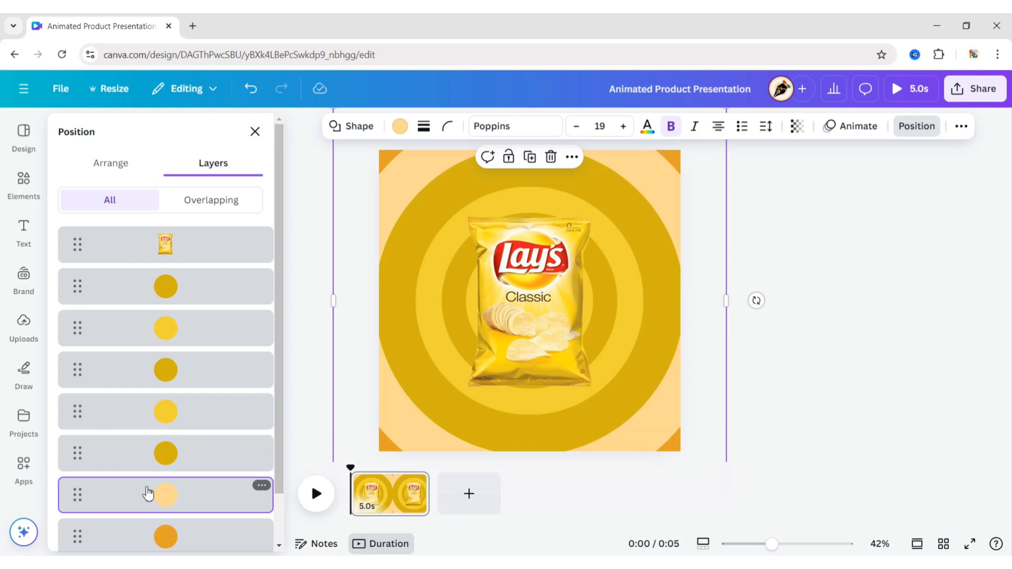
left_click(400, 126)
left_click(248, 231)
left_click(917, 126)
left_click(170, 483)
left_click(400, 126)
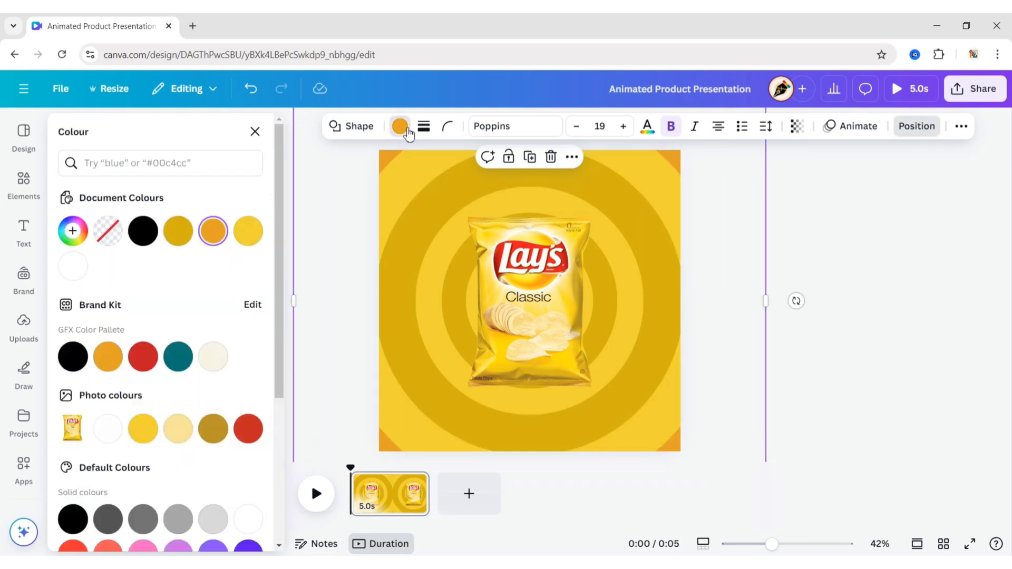
left_click(860, 253)
Change the page background colour from white to the bright yellow used in the rings.
left_click(660, 234)
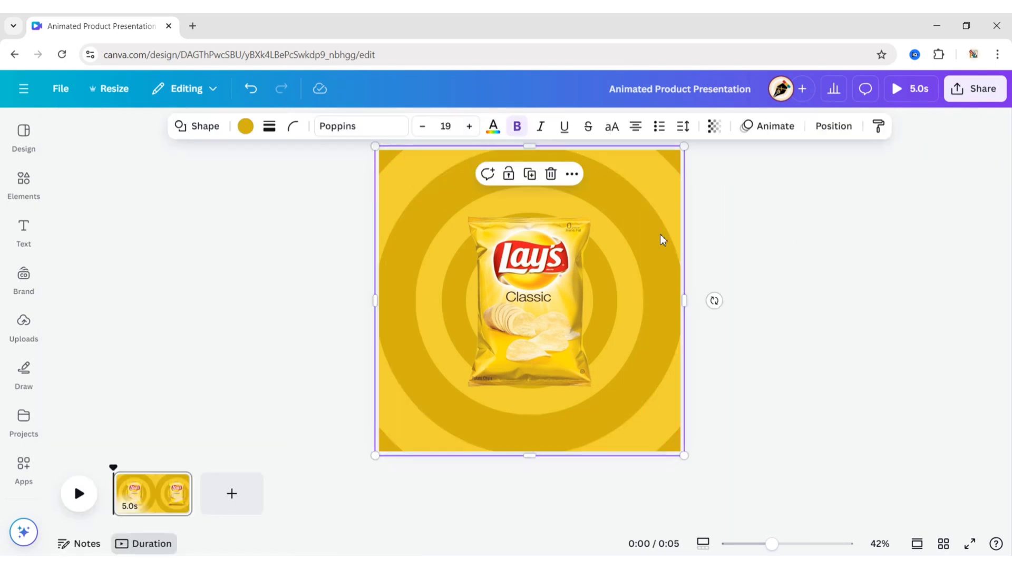
left_click(831, 125)
scroll(176, 369, "down", 2)
left_click(180, 534)
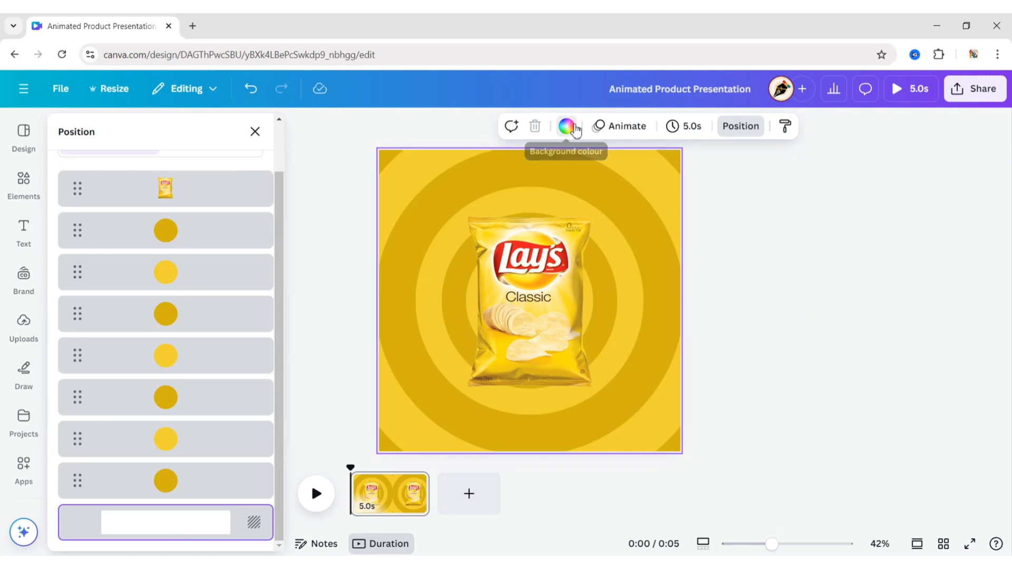
left_click(571, 128)
left_click(255, 133)
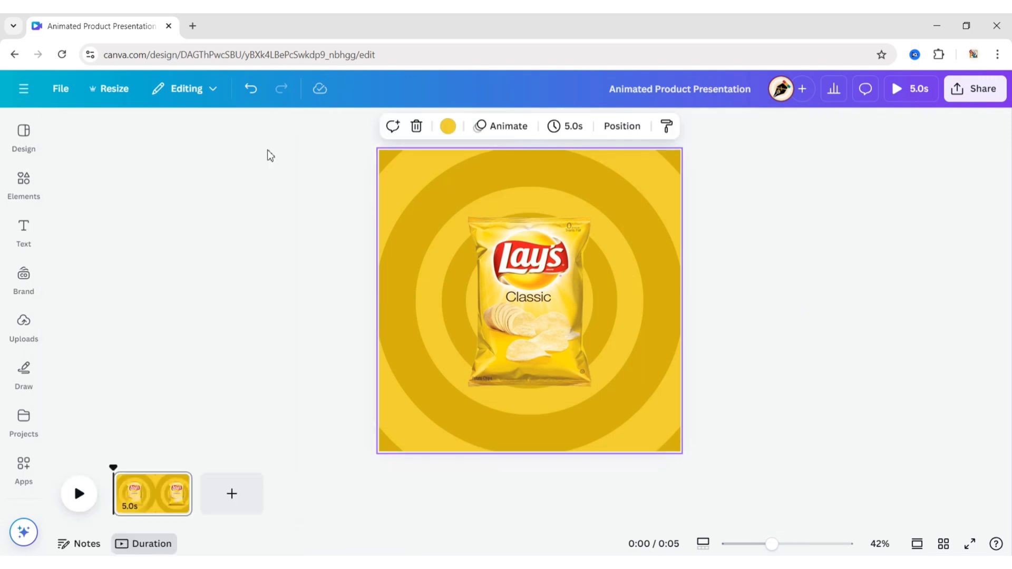
Apply the Pop animation on enter to the packet and the four inner circles, with the speed set to its minimum.
left_click(830, 276)
left_click_drag(311, 142, 906, 534)
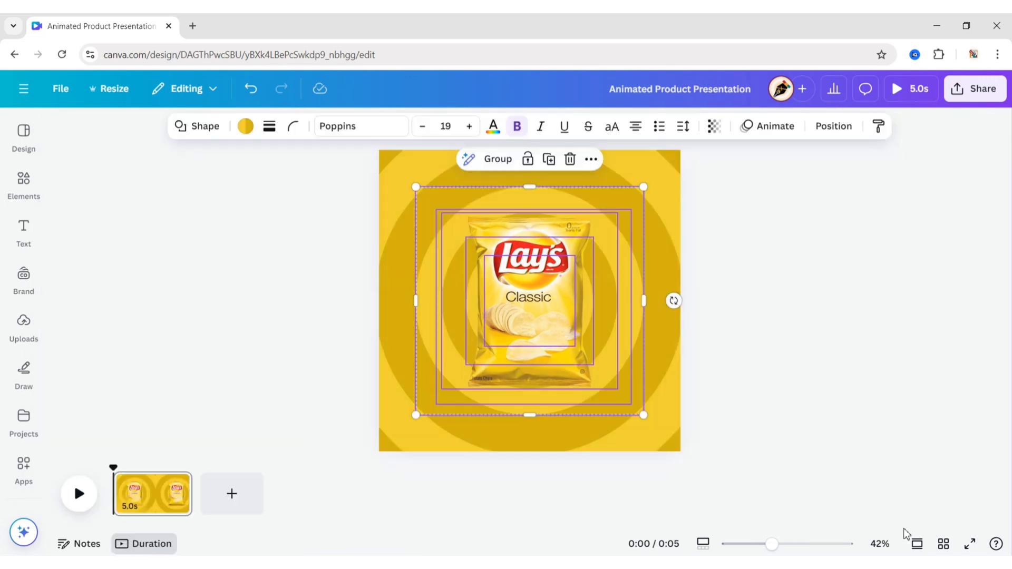
left_click(770, 128)
scroll(275, 207, "down", 2)
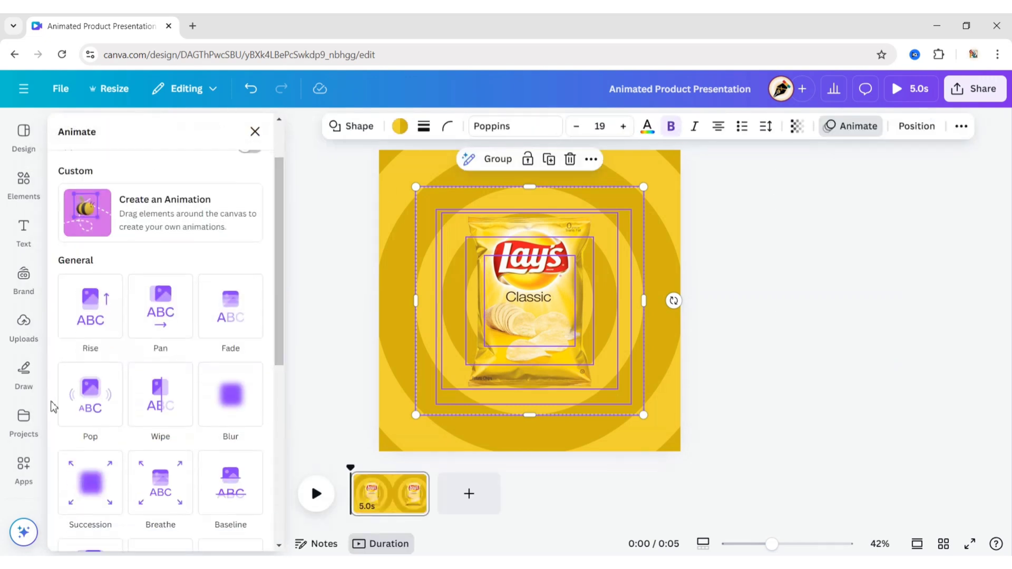
left_click(104, 402)
scroll(74, 402, "down", 3)
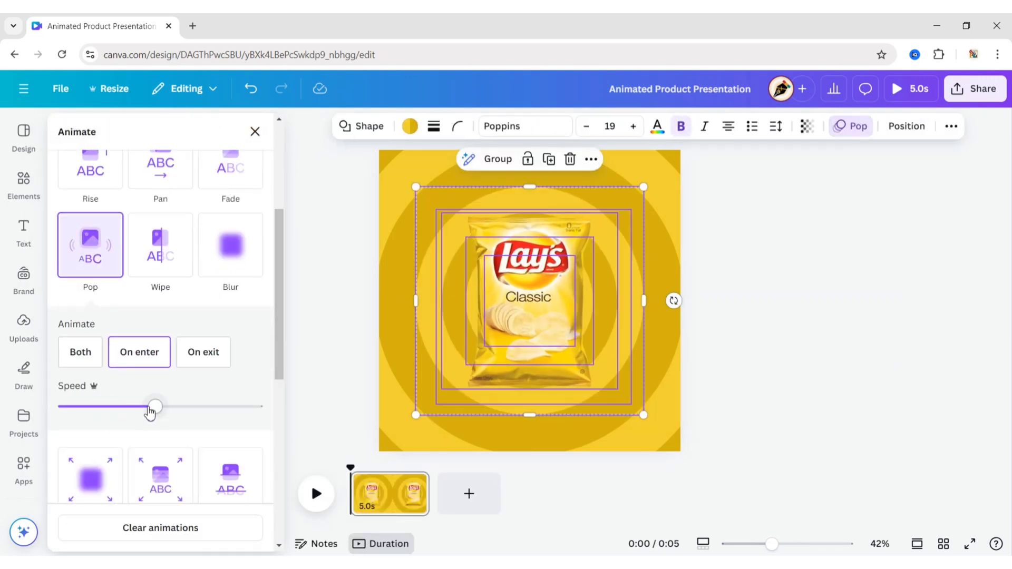
left_click_drag(153, 406, 49, 414)
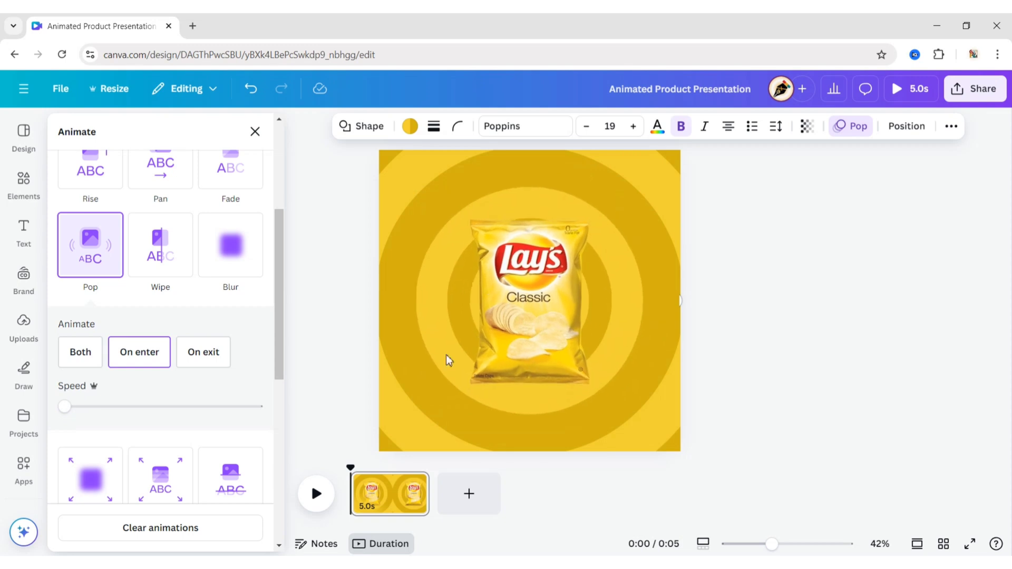
Raise the Lay's Classic packet's Pop animation speed to just under a fifth of its range.
left_click(513, 322)
left_click_drag(76, 408, 97, 414)
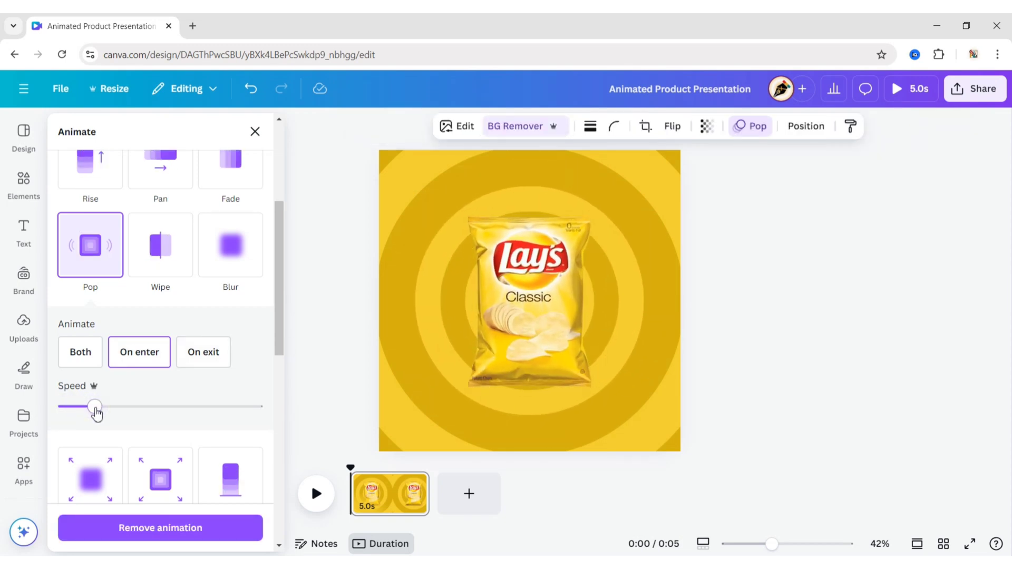
left_click(253, 132)
left_click(781, 274)
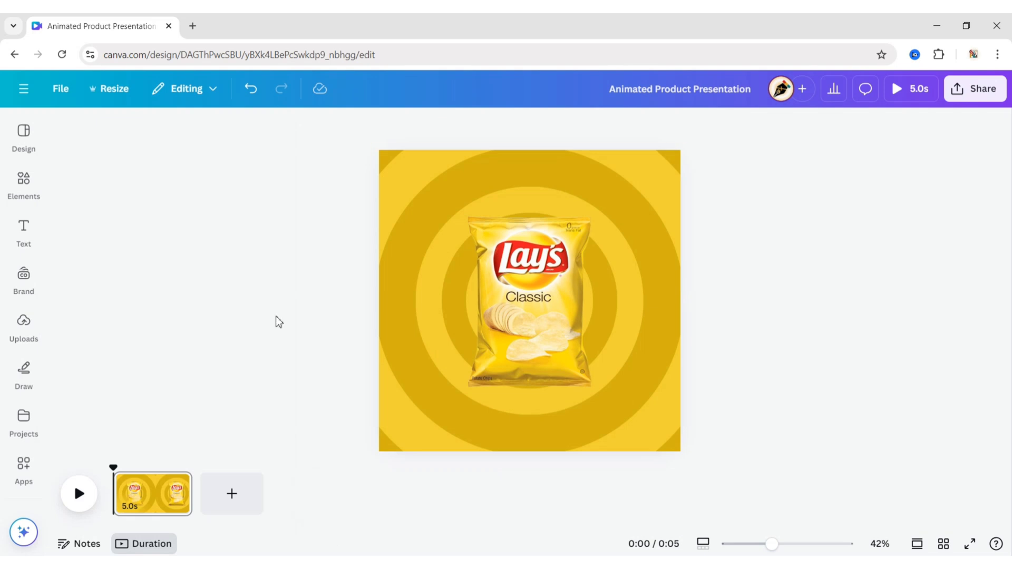
Duplicate the finished Classic page four times to make a five-page presentation.
left_click(175, 483)
left_click(256, 238)
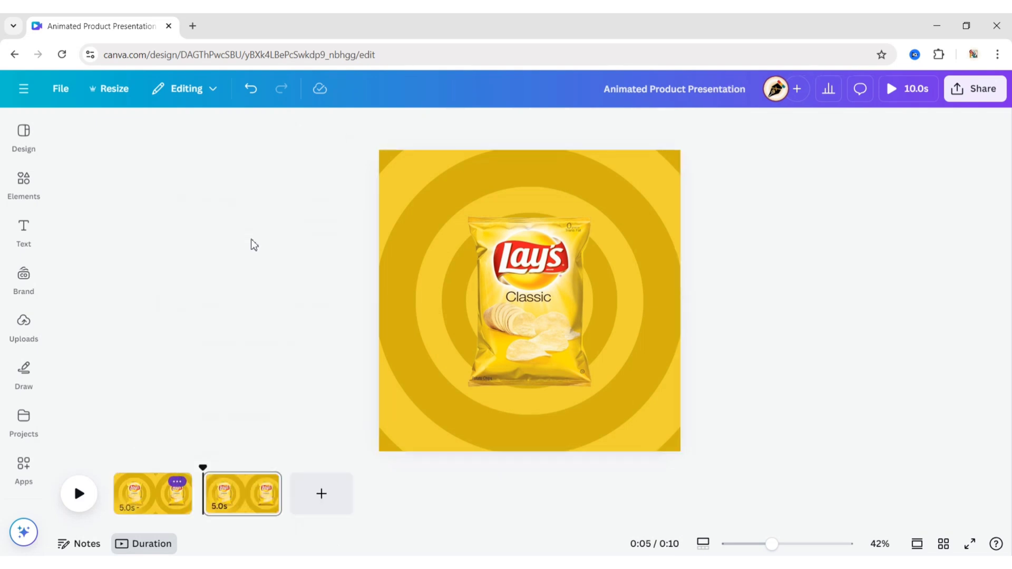
left_click(266, 481)
left_click(298, 227)
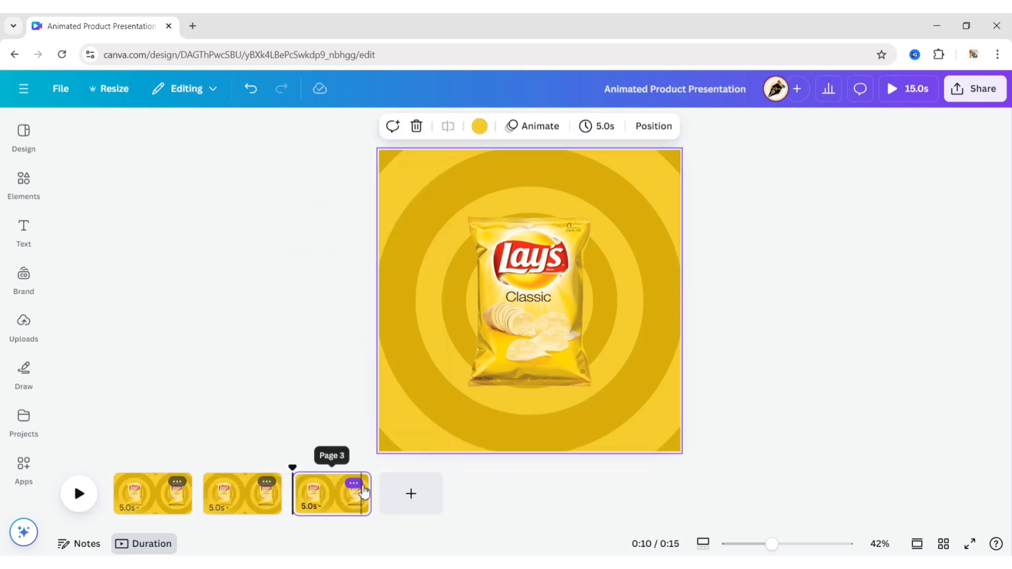
left_click(363, 489)
left_click(399, 227)
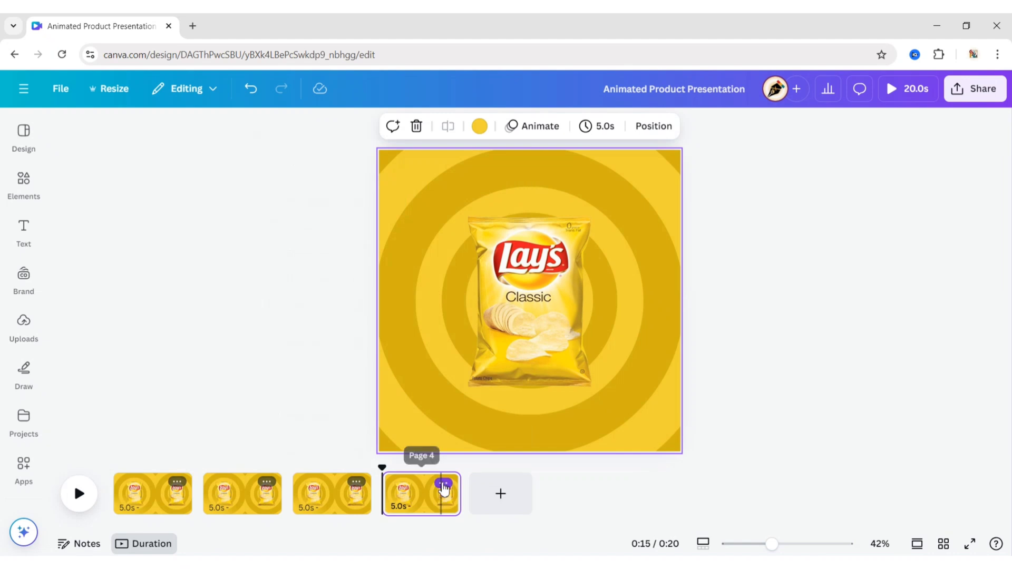
left_click(443, 483)
left_click(504, 232)
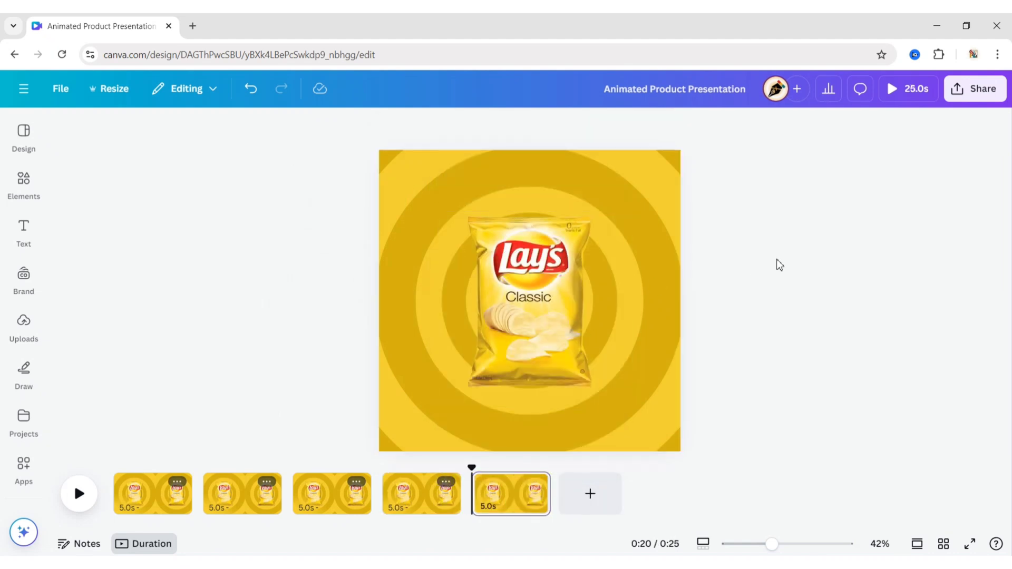
Add the uploaded red Lay's Wavy packet to page 2 and remove its image background.
left_click(244, 499)
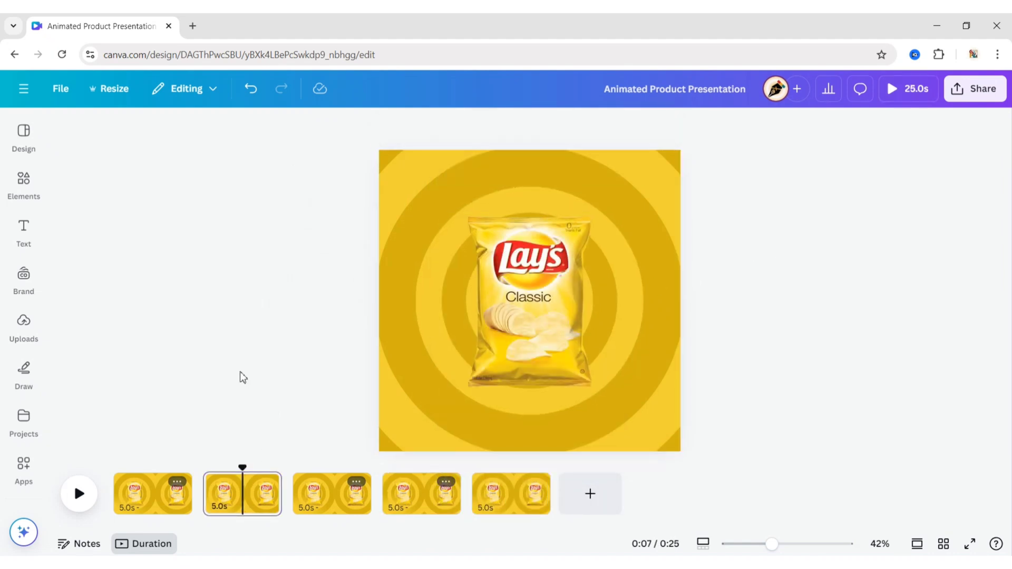
left_click(24, 324)
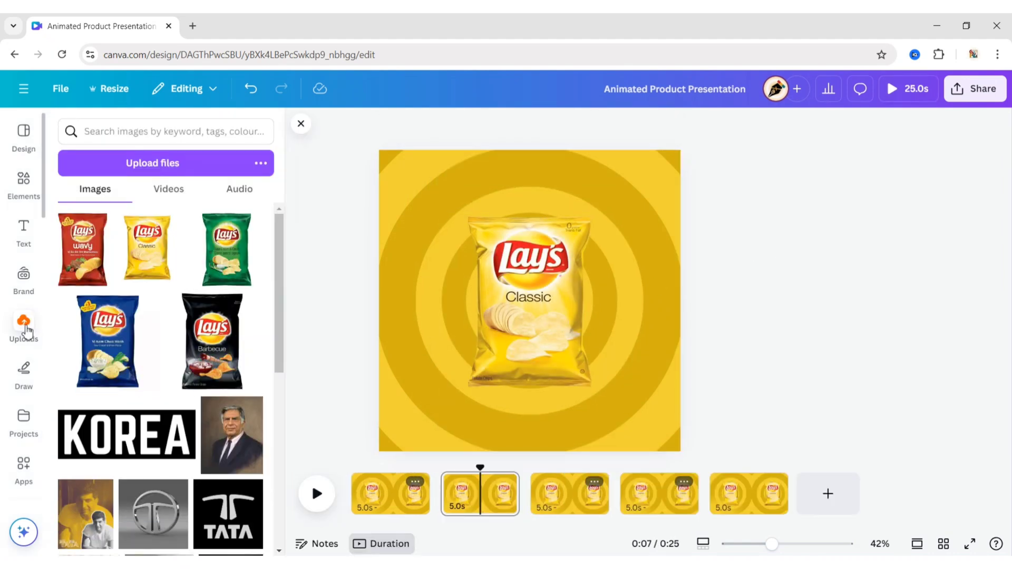
left_click(74, 267)
left_click(301, 124)
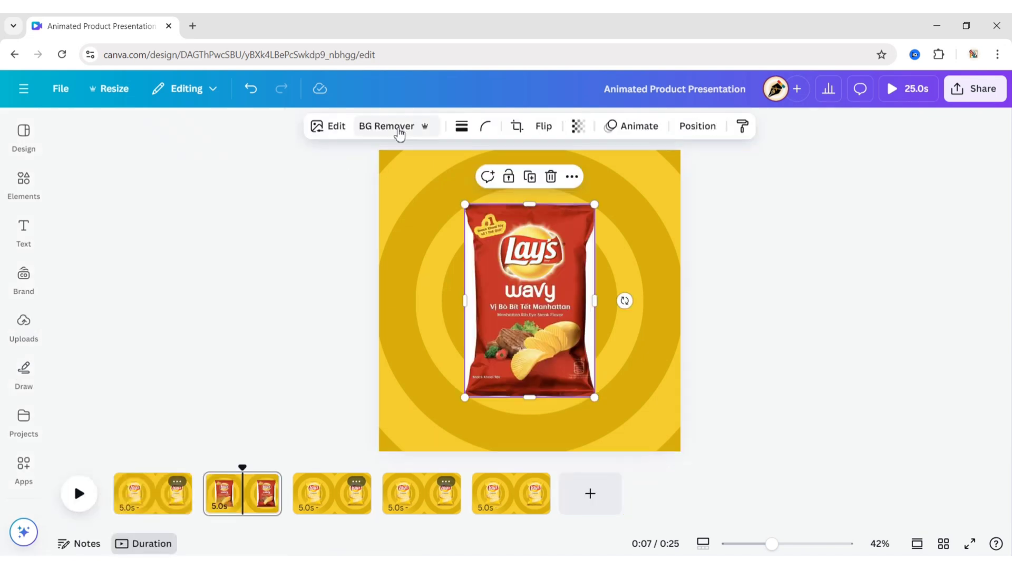
left_click(398, 126)
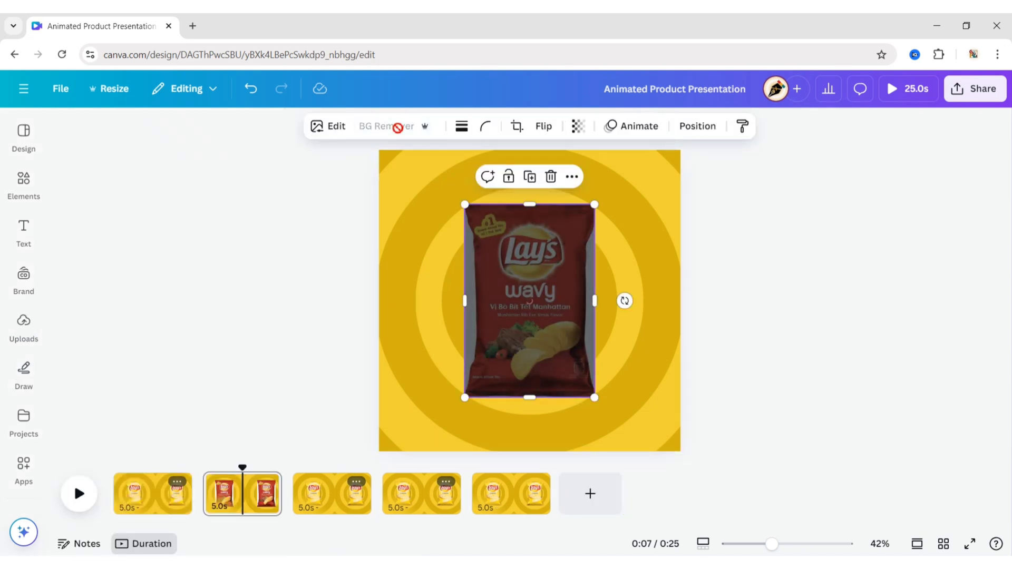
Shrink the red packet to about 409 × 607 px and place it over the yellow packet.
mouse_move(536, 307)
left_mouse_down()
mouse_move(539, 341)
mouse_move(539, 317)
left_mouse_up()
left_click_drag(599, 407, 587, 383)
left_click_drag(553, 346, 557, 352)
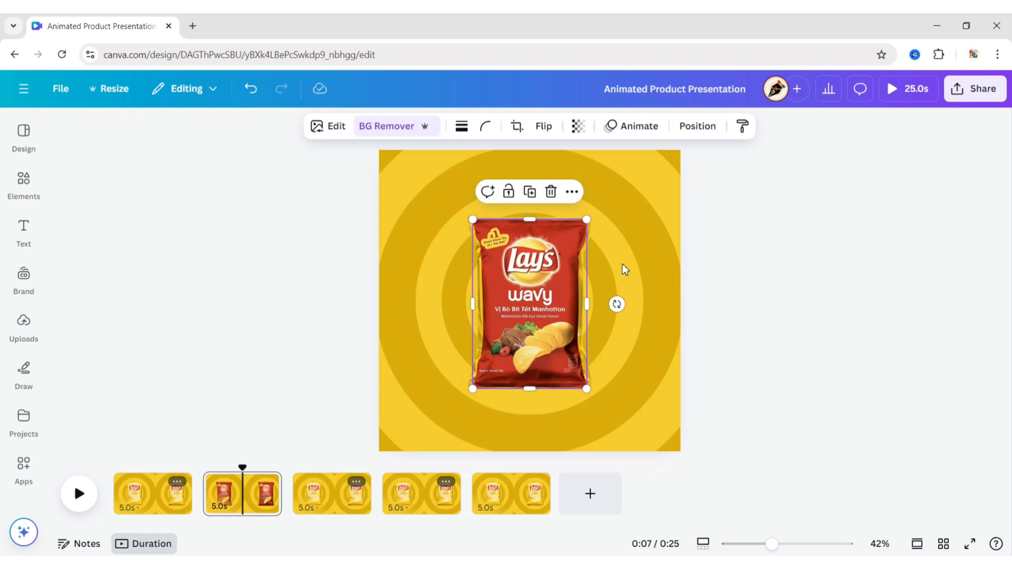
Send the red packet backward on page 2 and delete the yellow Classic packet.
left_click(693, 127)
left_click(113, 163)
left_click(230, 201)
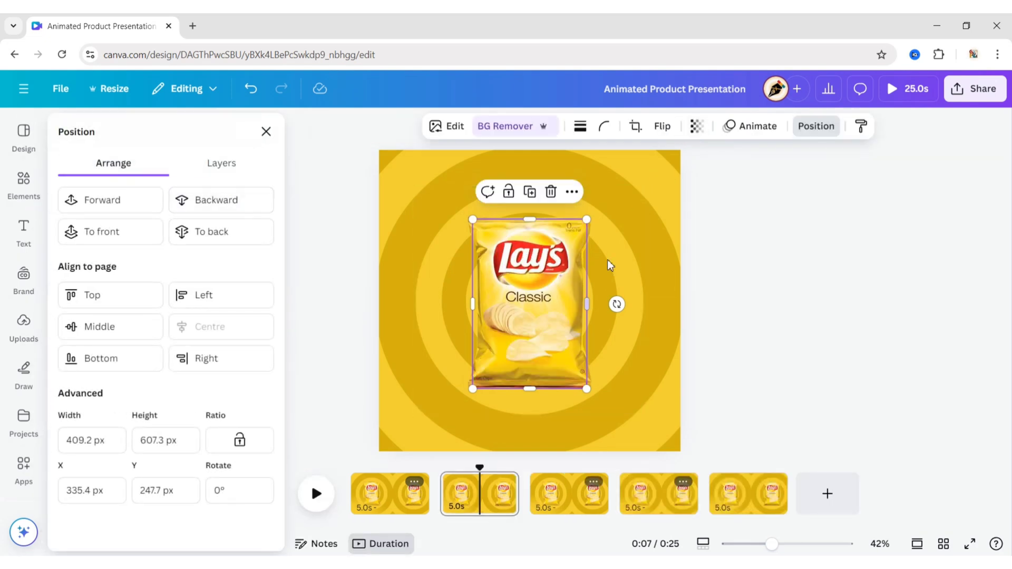
left_click(551, 305)
left_click(552, 185)
left_click(527, 317)
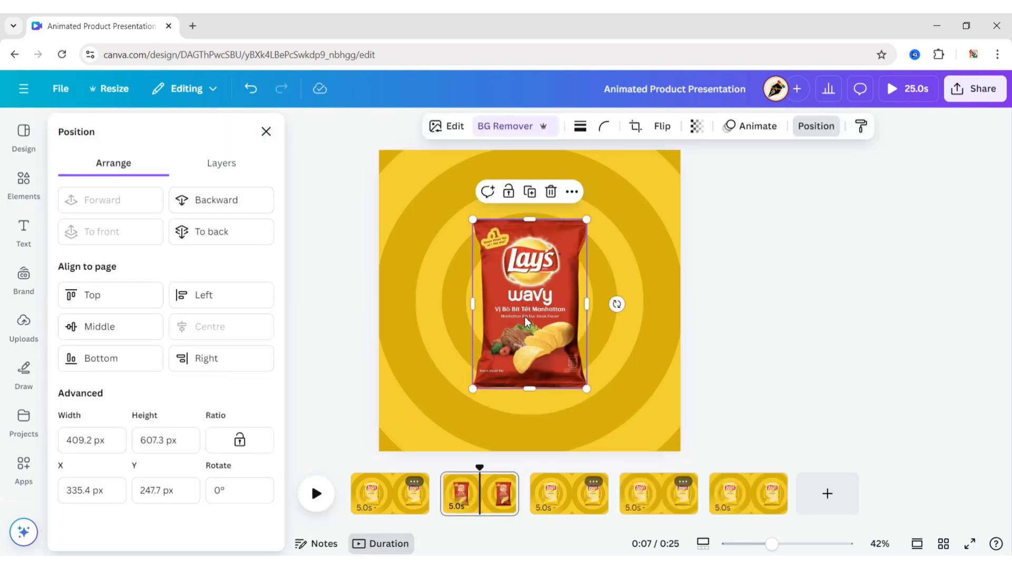
Enlarge the red packet slightly and centre it on the concentric circles.
left_click_drag(540, 339, 540, 335)
left_click(763, 331)
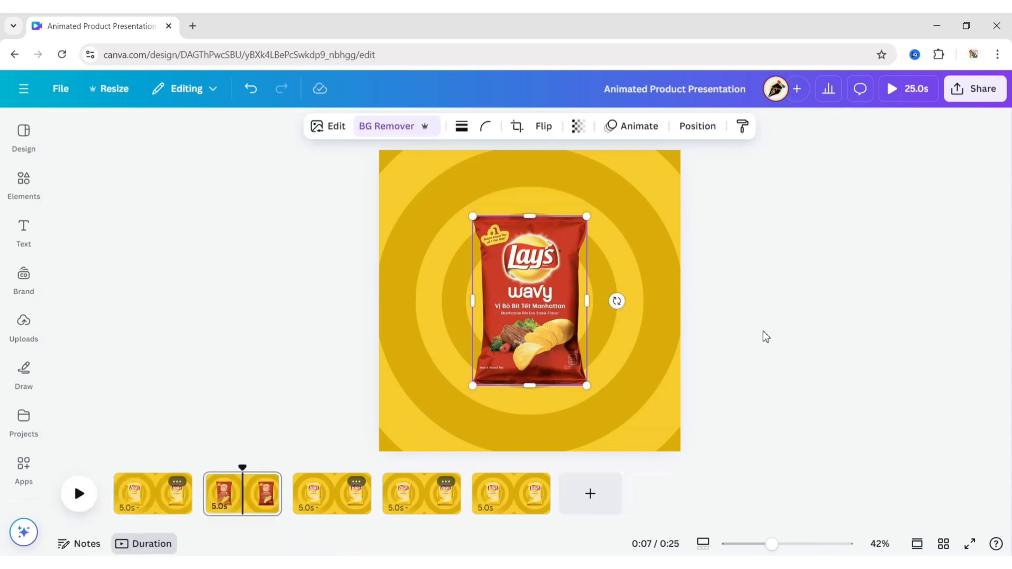
left_click(560, 348)
left_click_drag(586, 385, 591, 394)
left_click_drag(555, 330, 549, 323)
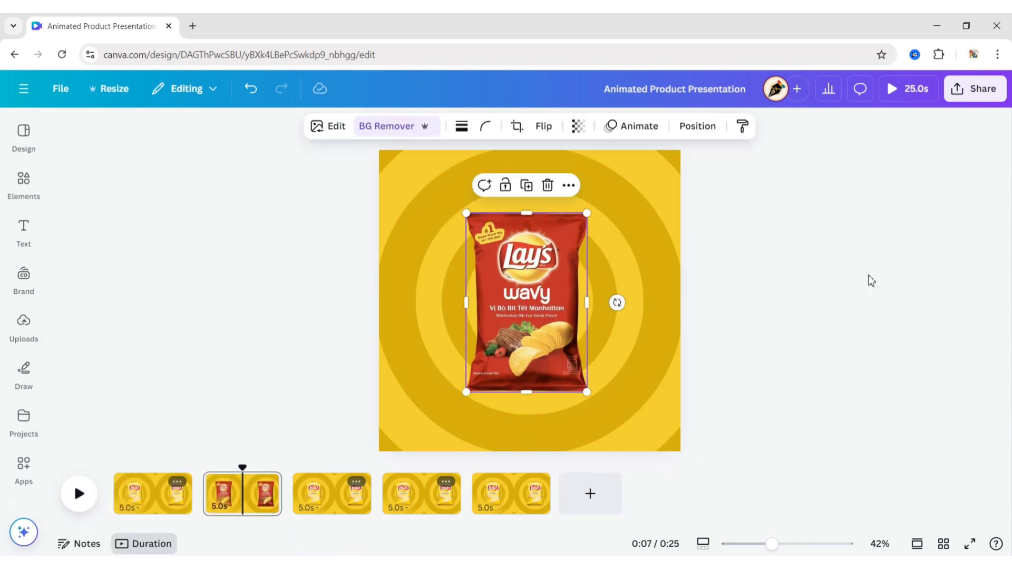
left_click(868, 275)
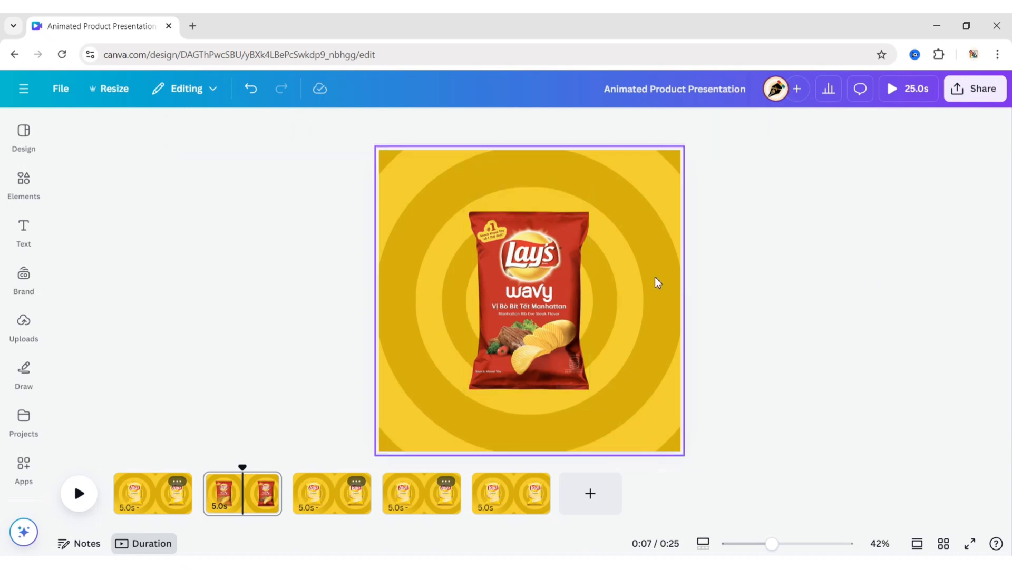
Recolour page 2's innermost circle with the red photo colour #b32d27 from the Wavy packet.
left_click(655, 278)
left_click(834, 126)
left_click(226, 165)
left_click(204, 297)
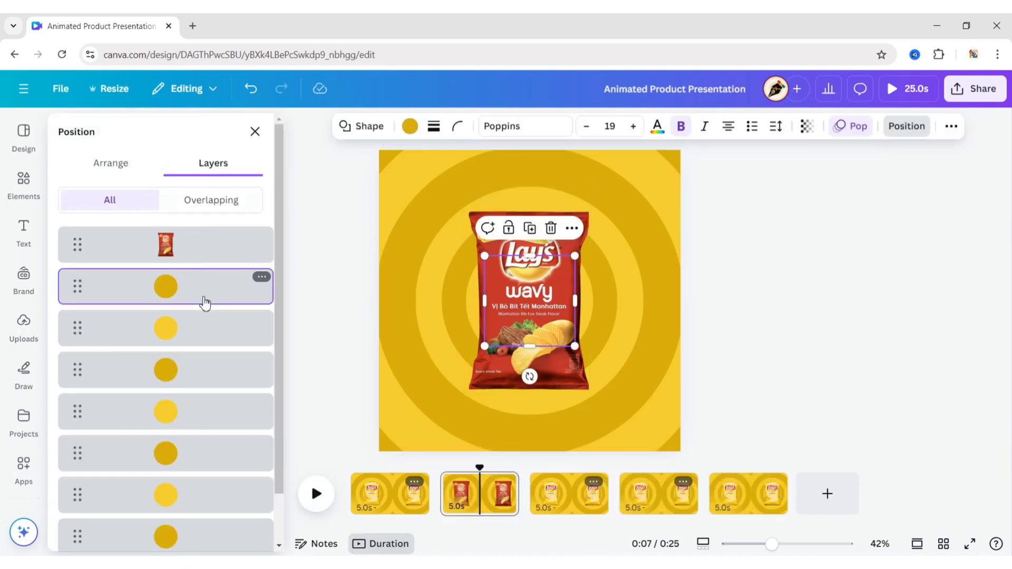
left_click(409, 127)
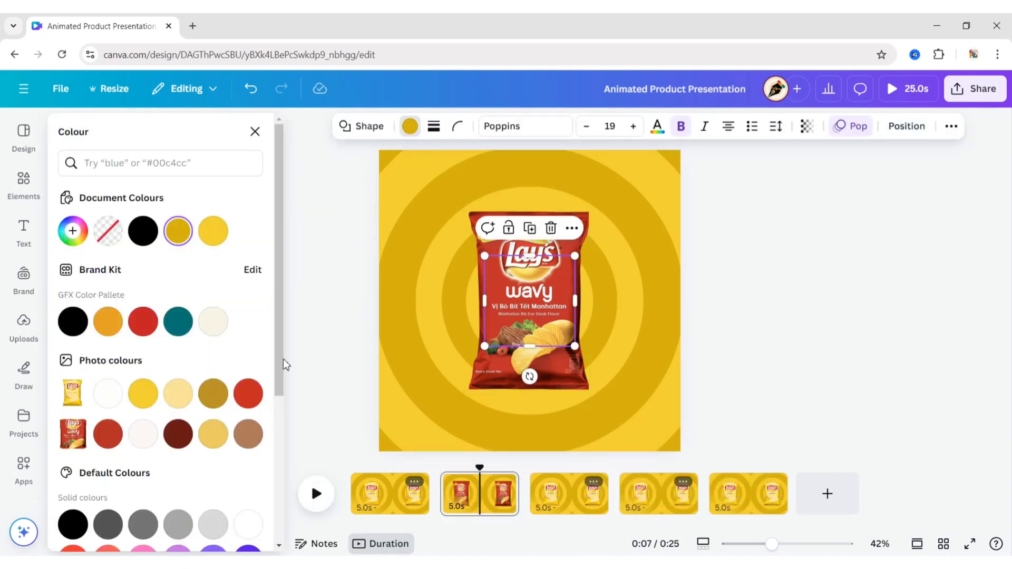
left_click(109, 435)
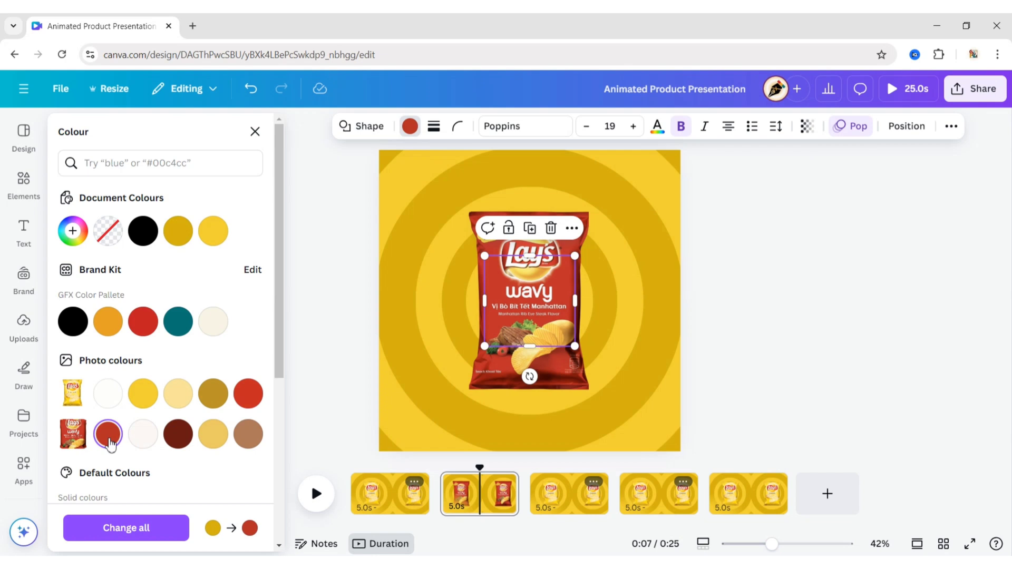
Recolour the second circle from the centre pale pink #FFB6B3, a lighter tint of the packet's red.
left_click(906, 126)
left_click(223, 332)
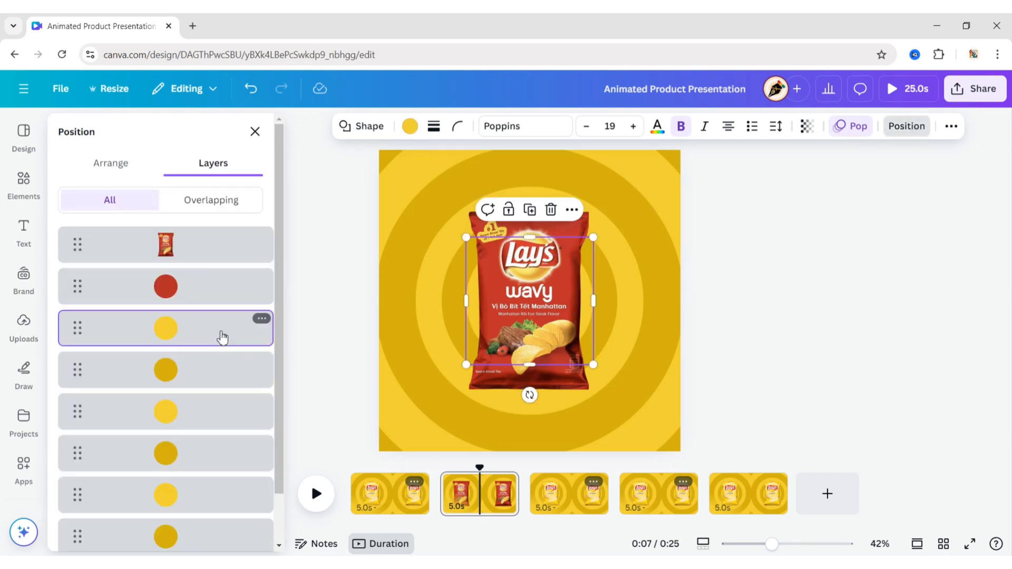
left_click(410, 127)
left_click(179, 232)
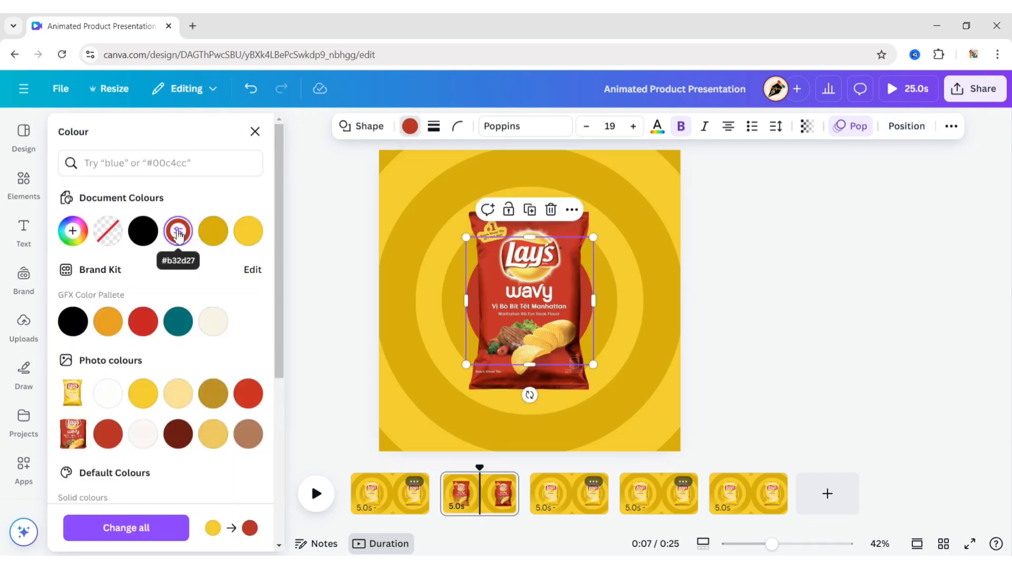
left_click(178, 231)
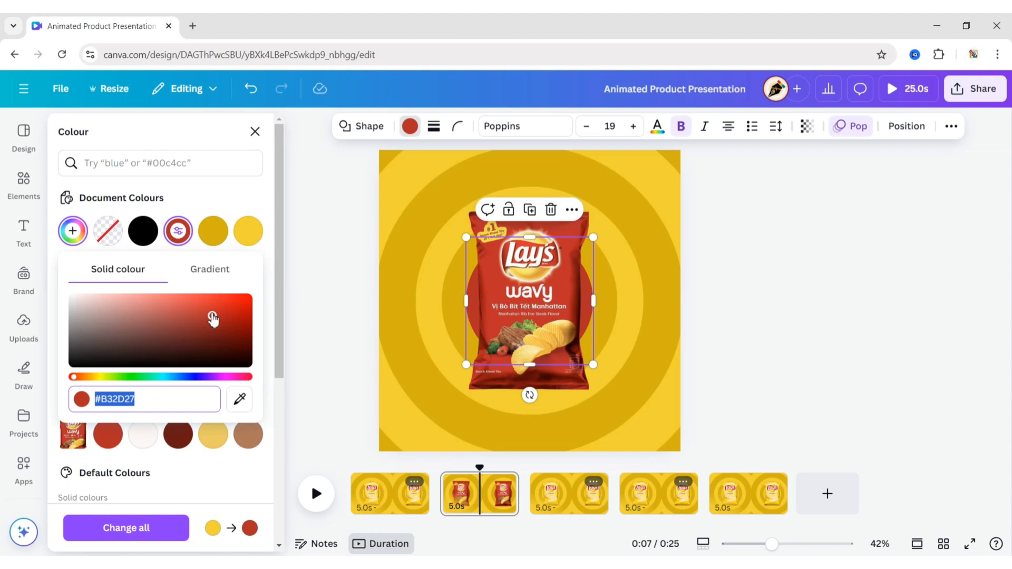
left_click_drag(213, 318, 169, 298)
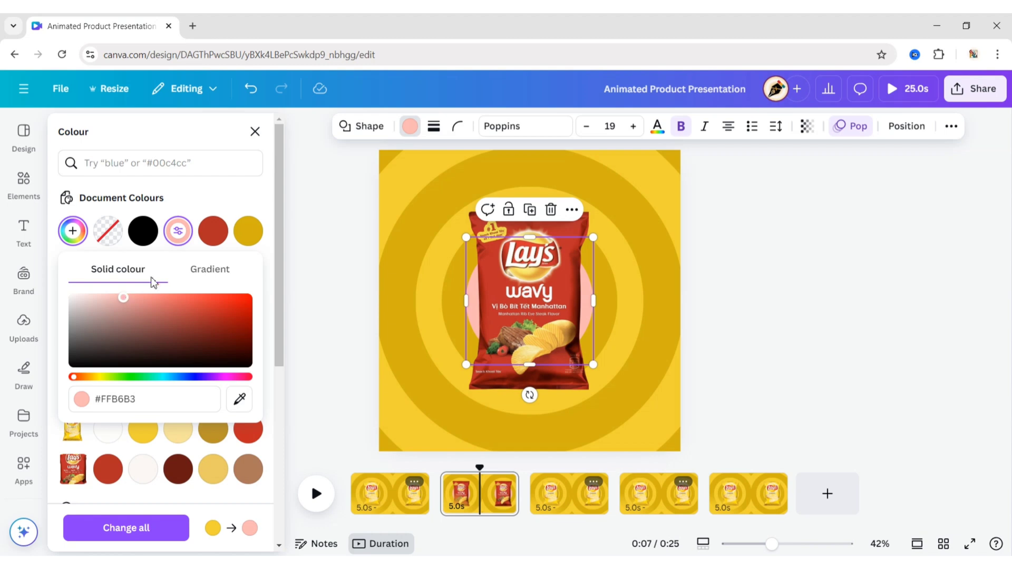
Recolour the third circle from the centre red and the fourth circle pale pink.
left_click(914, 126)
left_click(217, 372)
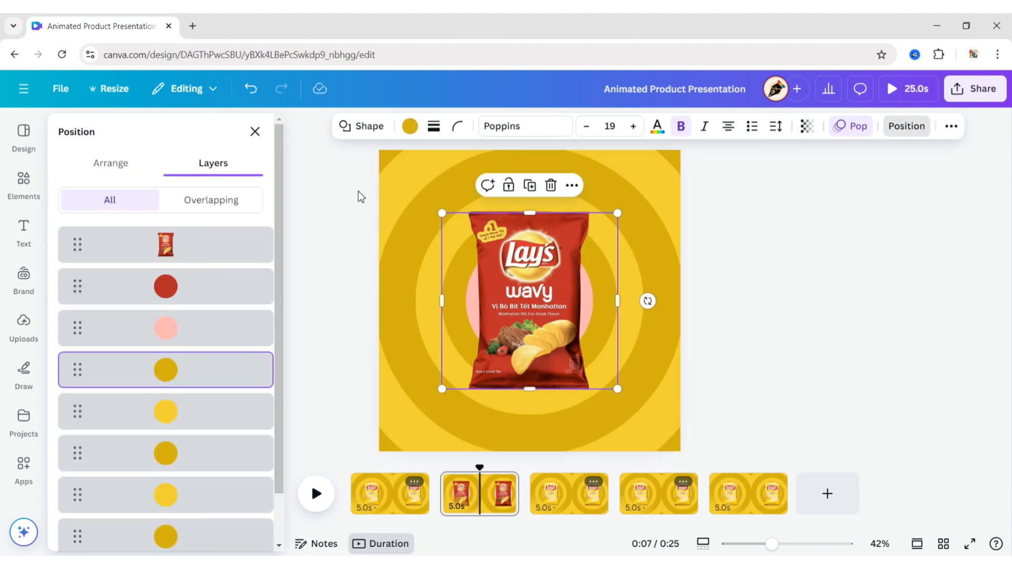
left_click(410, 126)
left_click(175, 233)
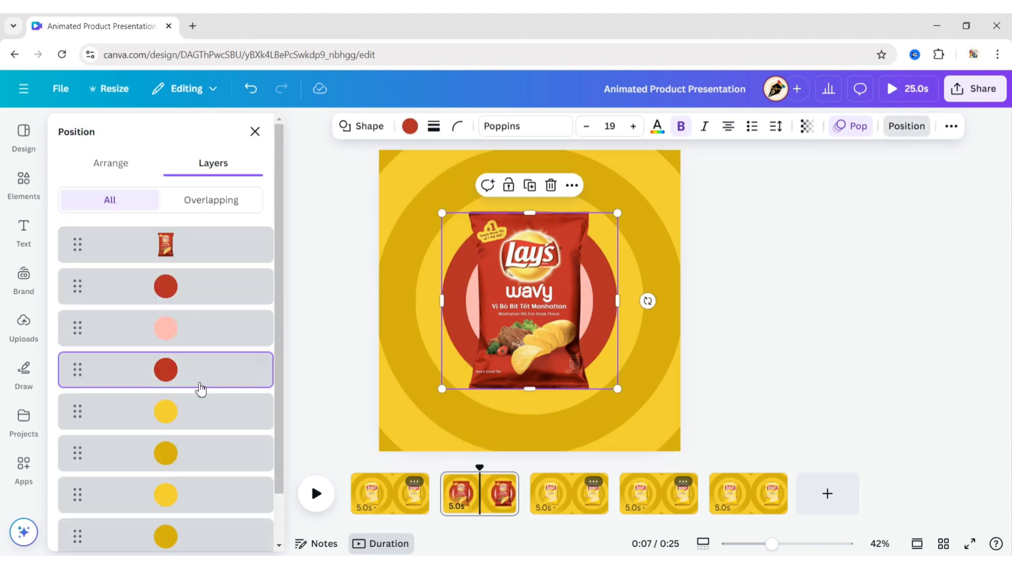
left_click(203, 410)
left_click(410, 126)
left_click(72, 265)
Recolour the fifth circle from the centre red and the sixth circle pale pink.
left_click(190, 458)
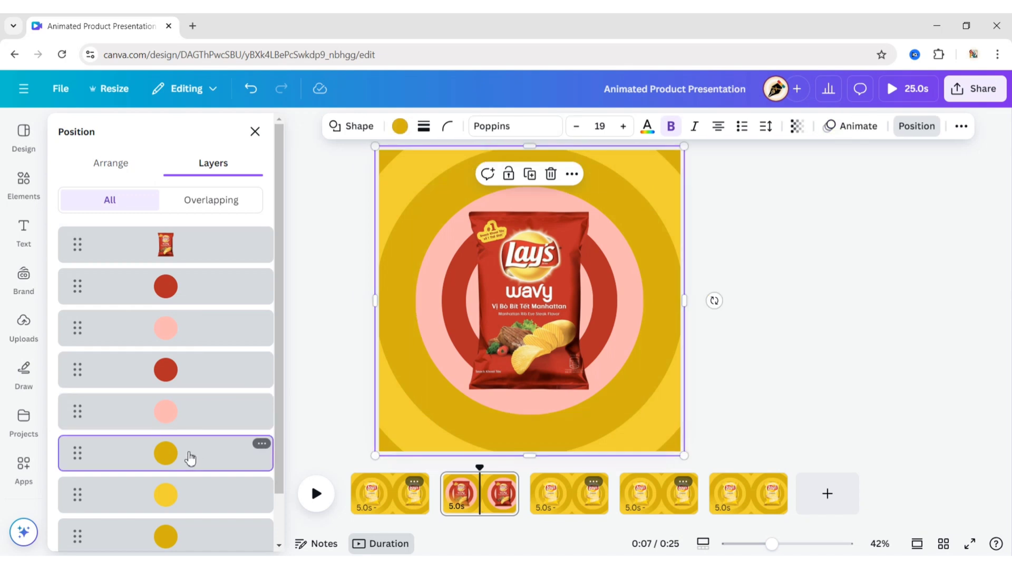
left_click(400, 126)
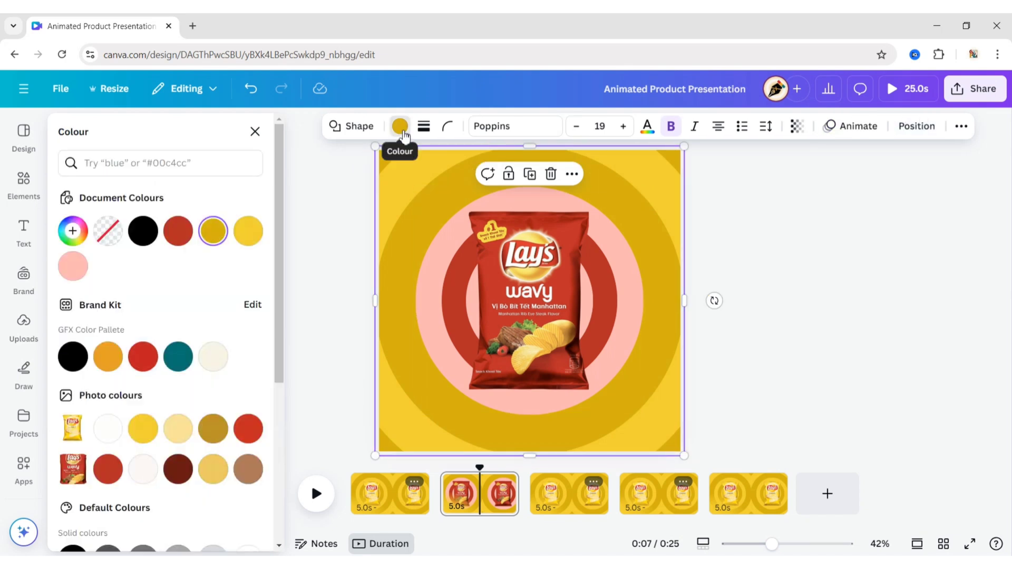
left_click(178, 231)
left_click(925, 130)
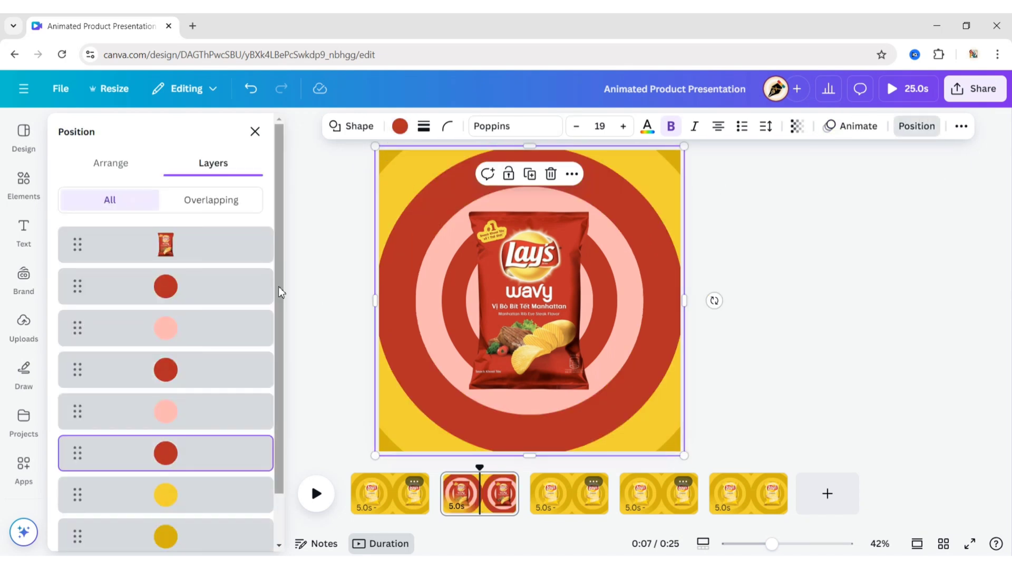
left_click_drag(280, 288, 281, 342)
left_click(212, 437)
left_click(403, 128)
left_click(75, 266)
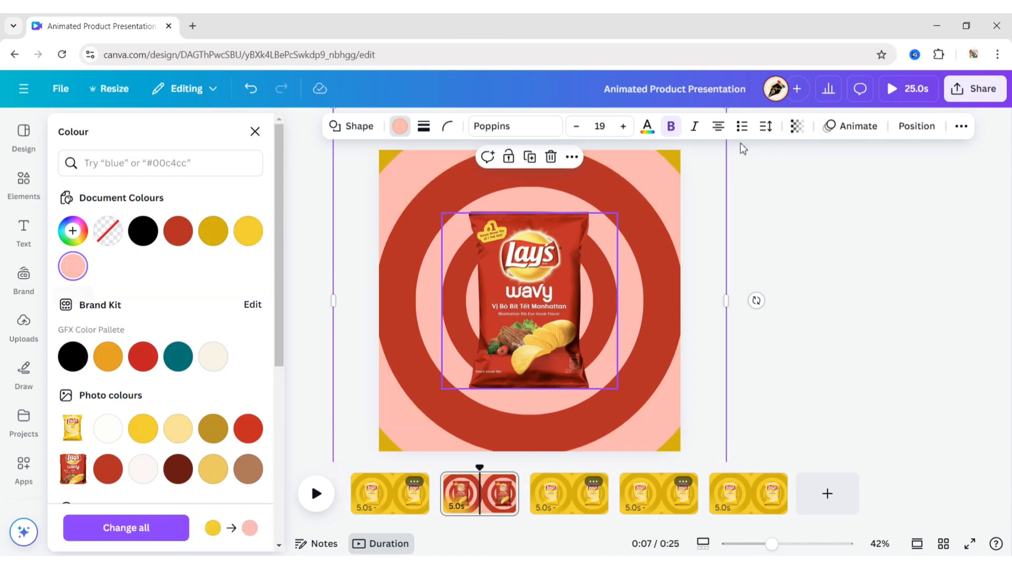
Recolour the outermost circle on page 2 with the packet's red.
left_click(916, 129)
left_click(401, 131)
left_click(911, 132)
scroll(180, 488, "down", 2)
left_click(181, 488)
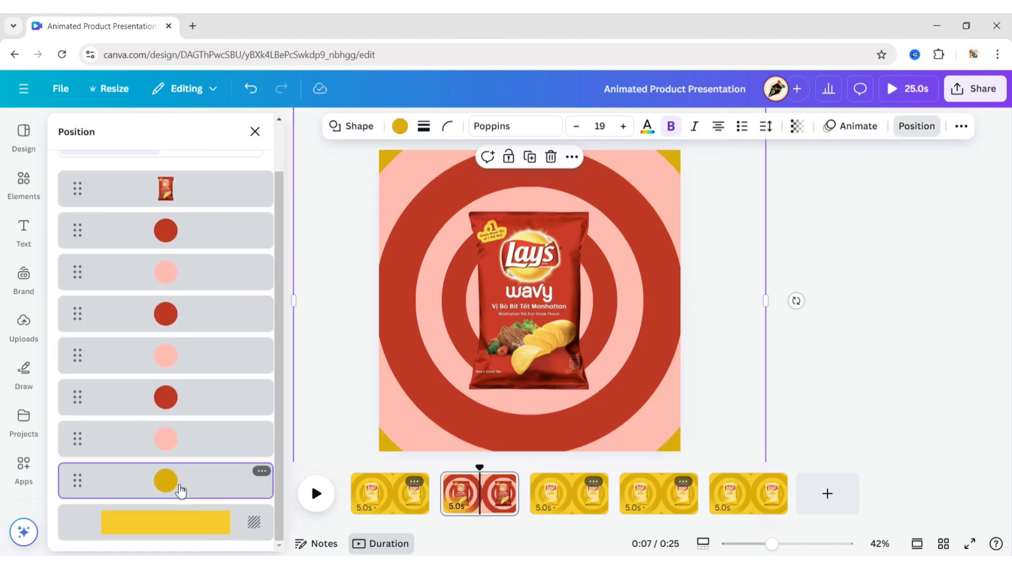
left_click(400, 126)
left_click(178, 231)
Change page 2's background colour to the pale pink used in the rings.
left_click(916, 126)
scroll(136, 310, "down", 2)
left_click(174, 519)
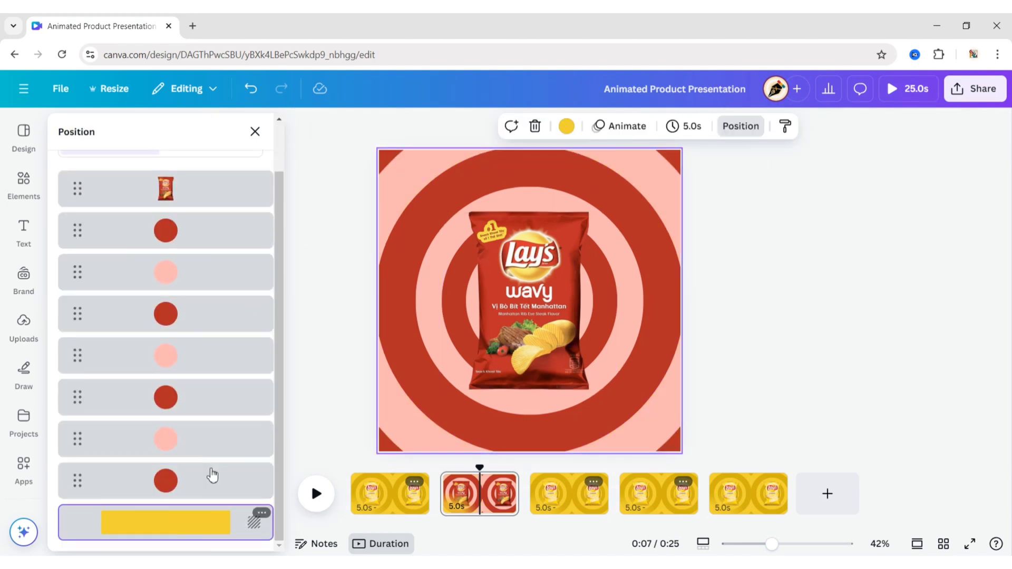
left_click(567, 126)
left_click(248, 230)
left_click(320, 216)
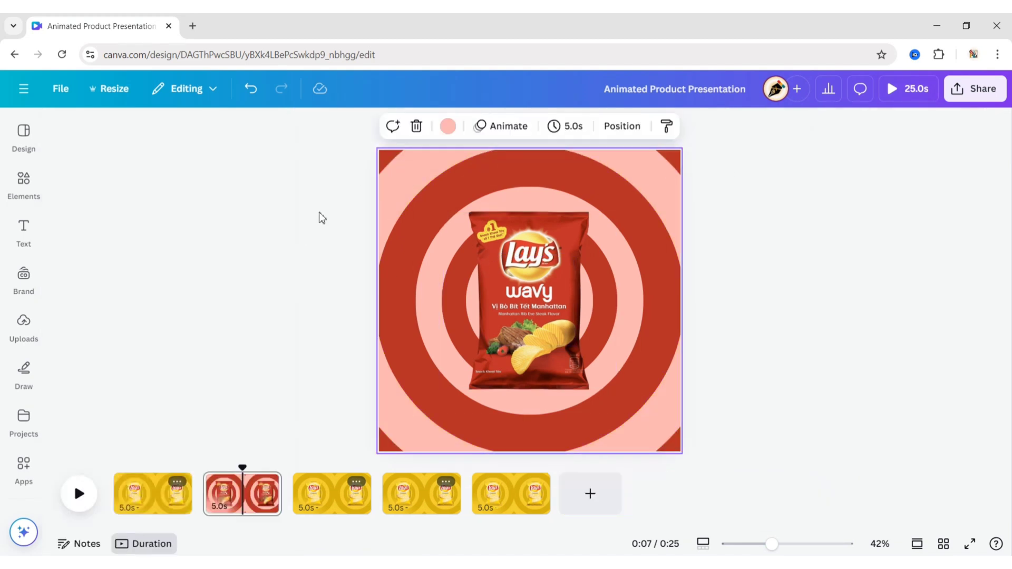
Apply the Pop animation on enter to the red packet, with the speed just under a fifth of its range.
left_click(647, 271)
left_click(639, 126)
scroll(90, 403, "down", 3)
left_click(91, 403)
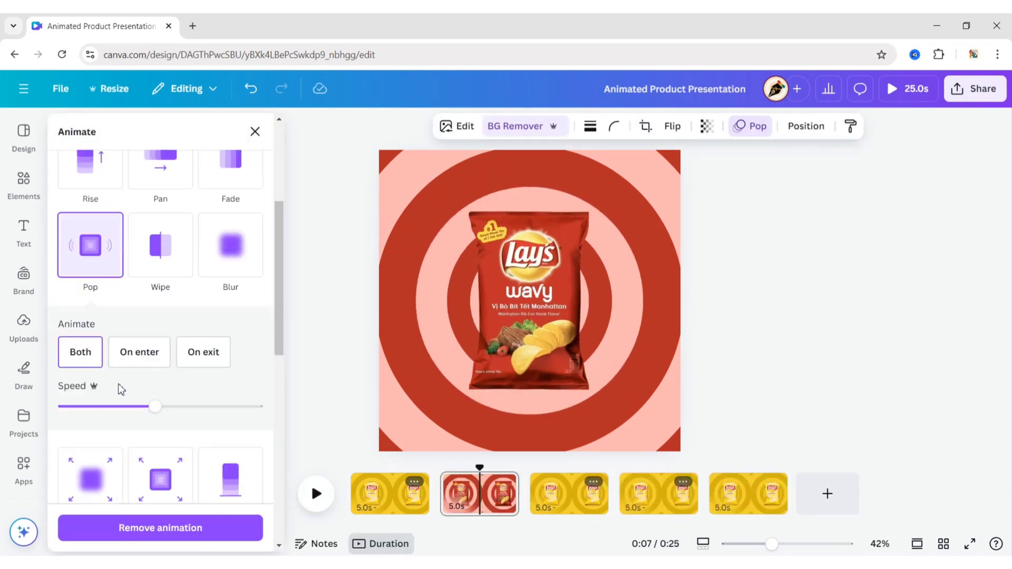
left_click(139, 352)
left_click_drag(109, 409, 95, 413)
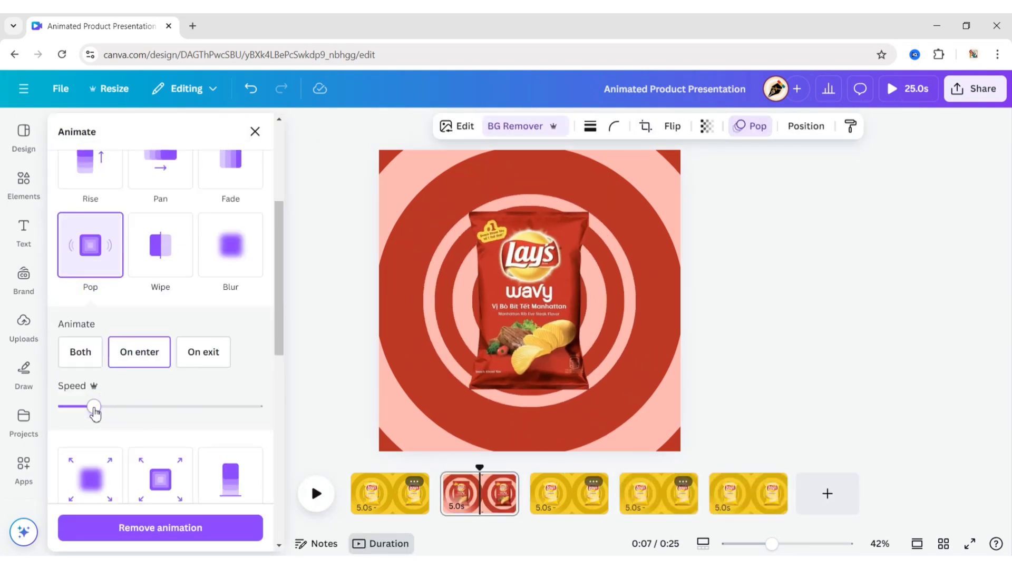
left_click(255, 131)
left_click(915, 297)
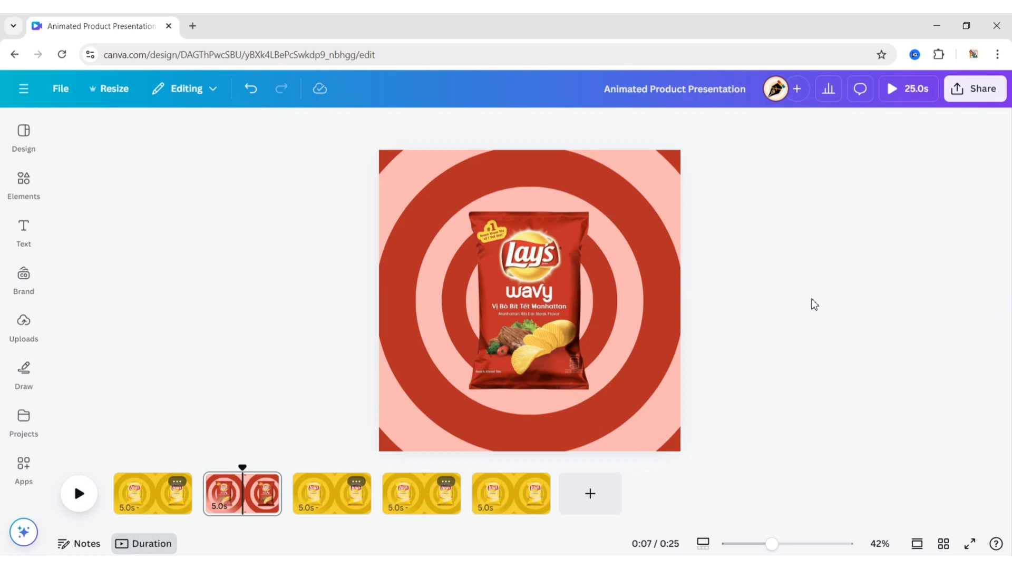
Add the green Sour Cream & Onion packet image to page 3, remove its background and enlarge it slightly.
left_click(326, 493)
left_click(237, 350)
left_click(26, 333)
left_click(220, 278)
left_click(300, 124)
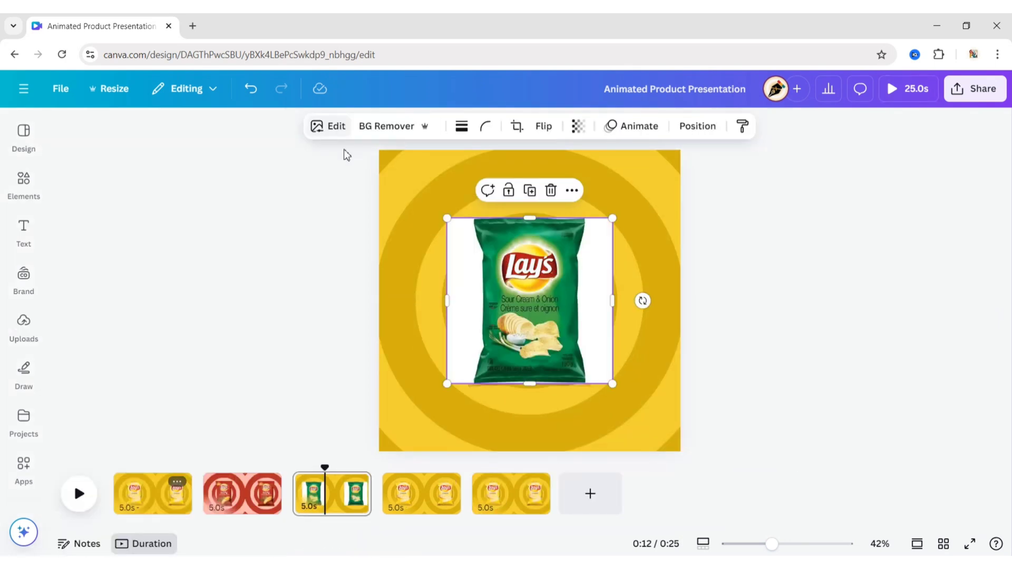
left_click(373, 128)
left_click_drag(613, 388, 618, 392)
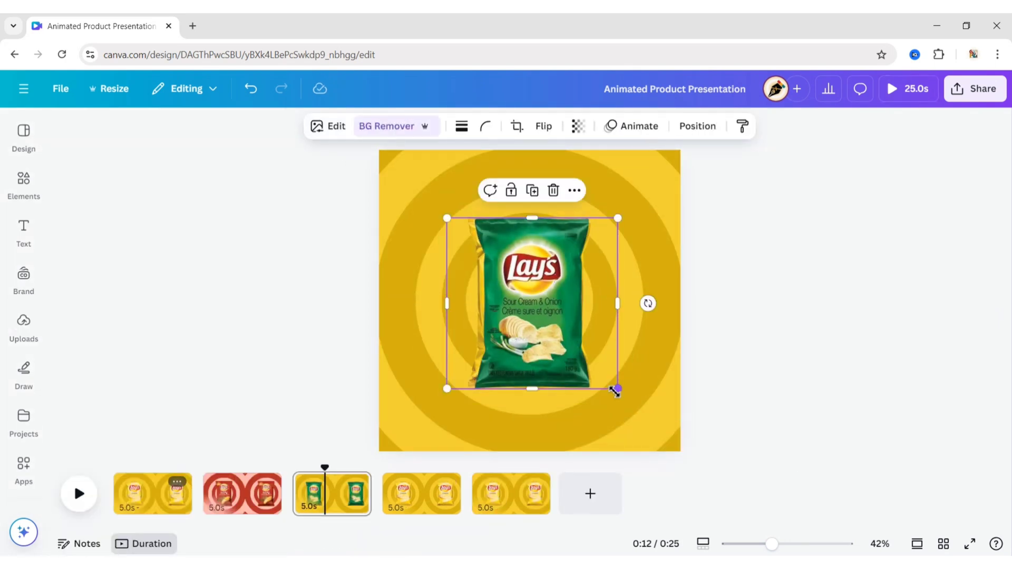
Send the green packet behind the yellow Classic packet on page 3 and delete the yellow one.
left_click(697, 126)
left_click(105, 165)
left_click(202, 198)
left_click(255, 131)
left_click(532, 290)
key("Delete")
Centre the green packet on page 3's rings and enlarge it slightly.
mouse_move(538, 315)
left_mouse_down()
mouse_move(532, 307)
mouse_move(537, 315)
left_mouse_up()
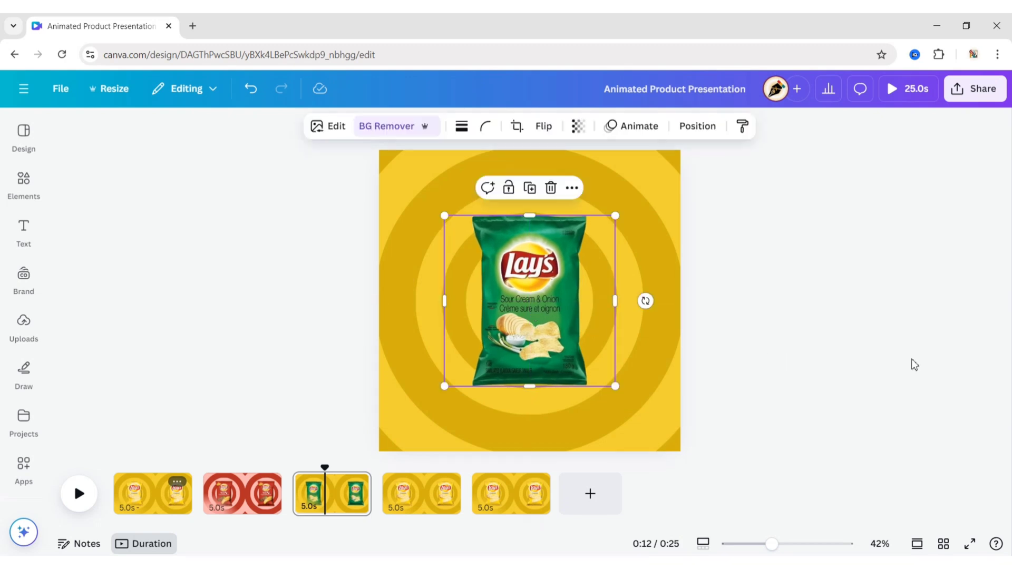
left_click_drag(616, 214, 618, 212)
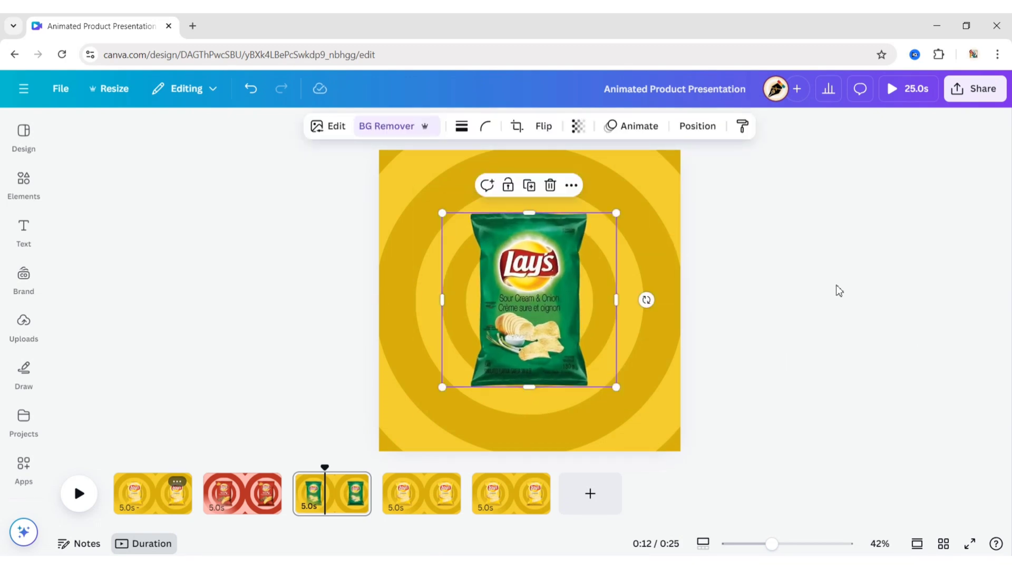
left_click(814, 289)
Recolour the first, third, fifth and seventh circles from the centre on page 3 with the packet's dark green.
left_click(661, 278)
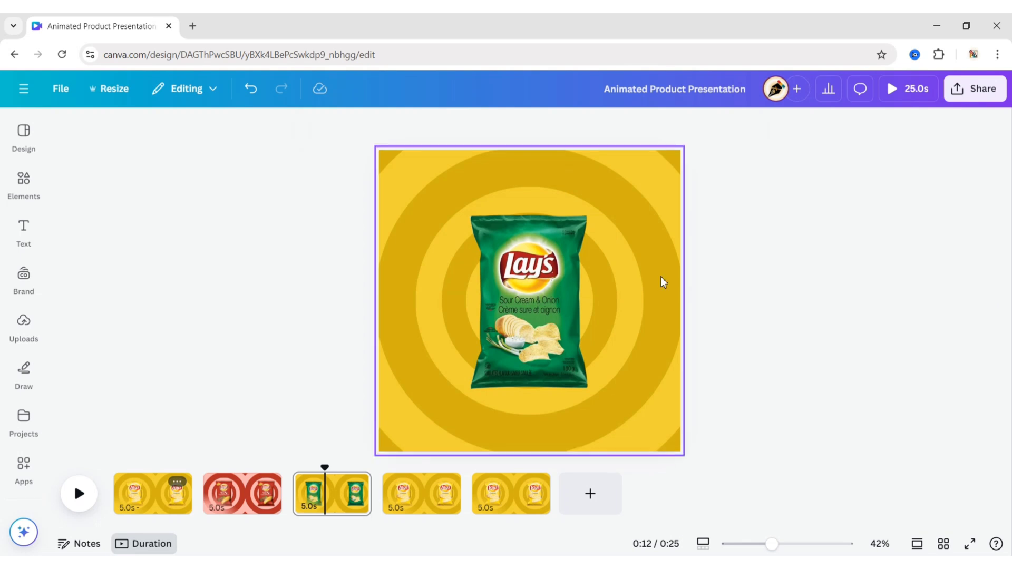
left_click(917, 126)
left_click(213, 163)
left_click(197, 288)
left_click(174, 370, "shift")
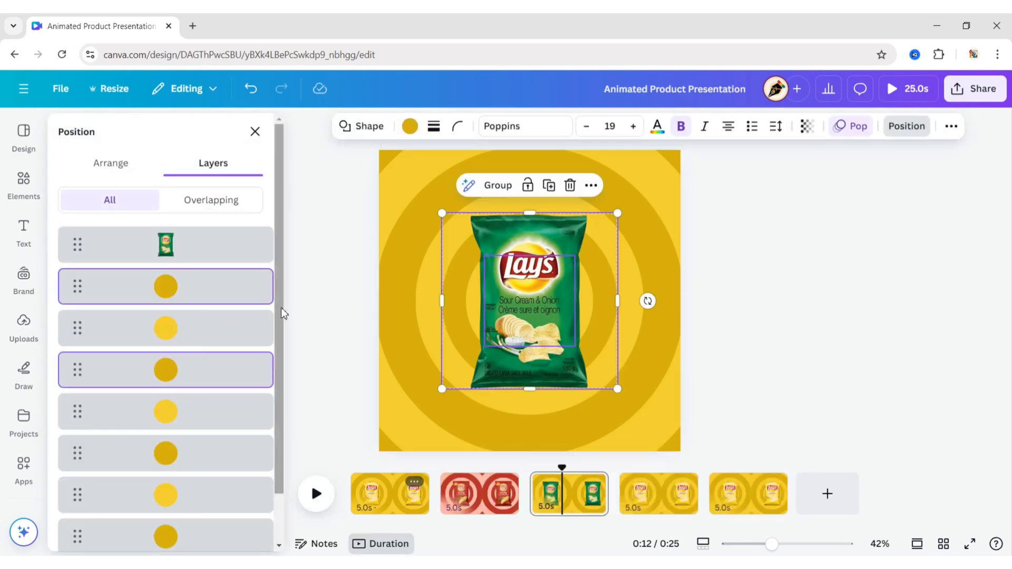
scroll(211, 369, "down", 1)
left_click(163, 397, "shift")
left_click(154, 488, "shift")
left_click(400, 127)
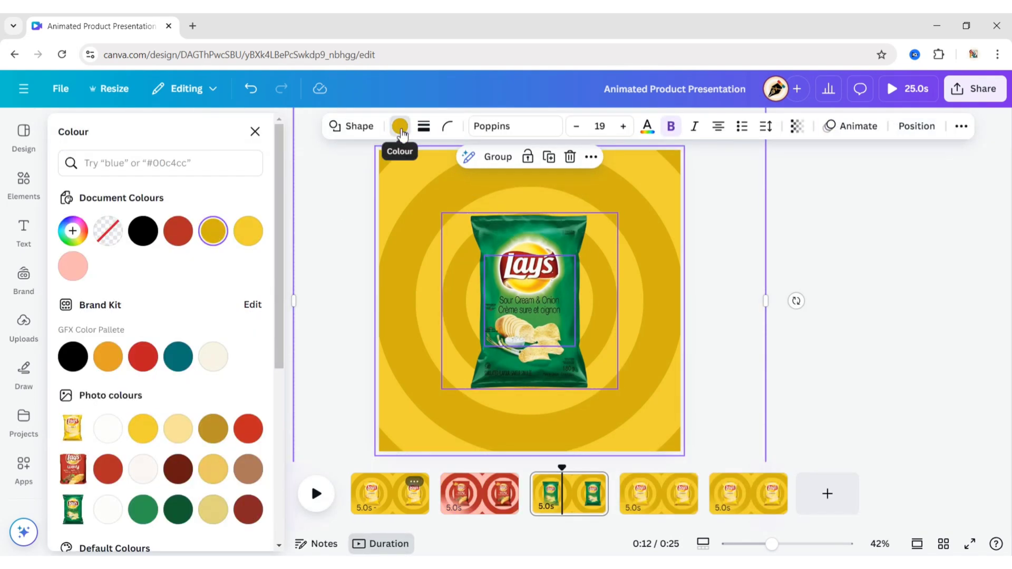
left_click(180, 511)
Recolour the second, fourth and sixth circles from the centre on page 3 light green, about #69FFA6.
left_click(650, 204)
left_click(835, 126)
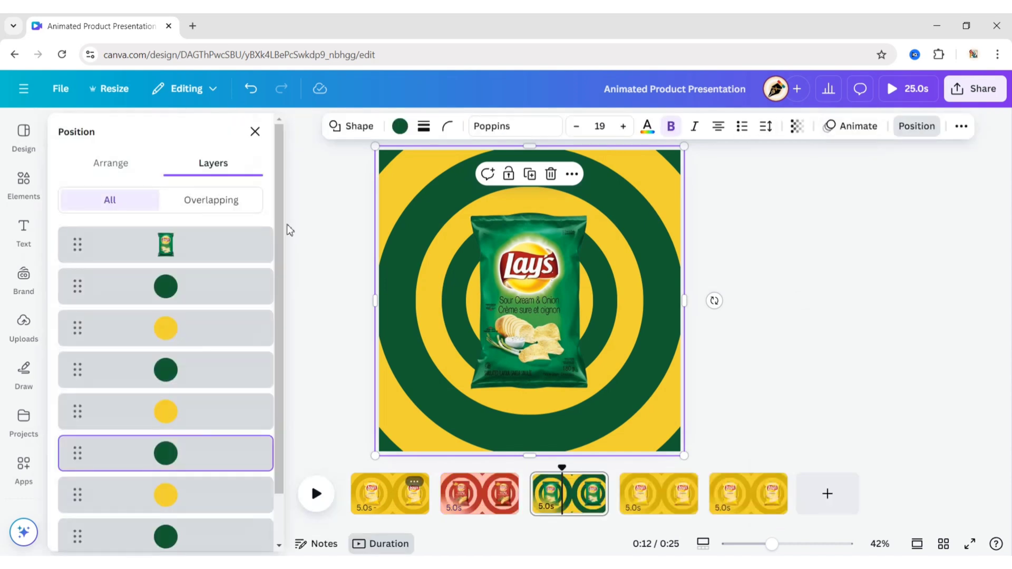
left_click(261, 319)
scroll(233, 361, "down", 1)
left_click(232, 362, "shift")
left_click(398, 129)
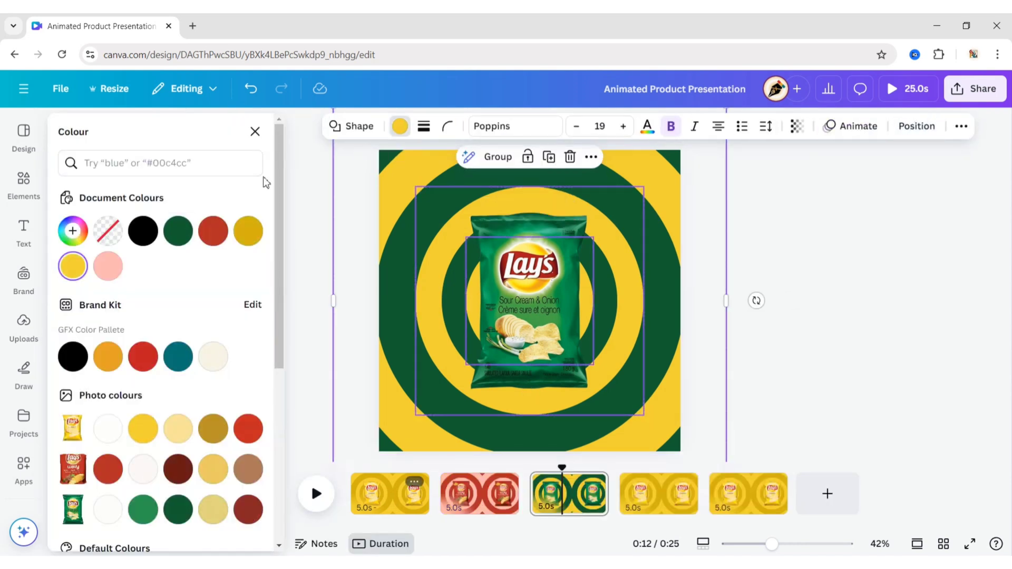
left_click(177, 231)
left_click(178, 230)
left_click(212, 322)
left_click_drag(212, 321, 179, 296)
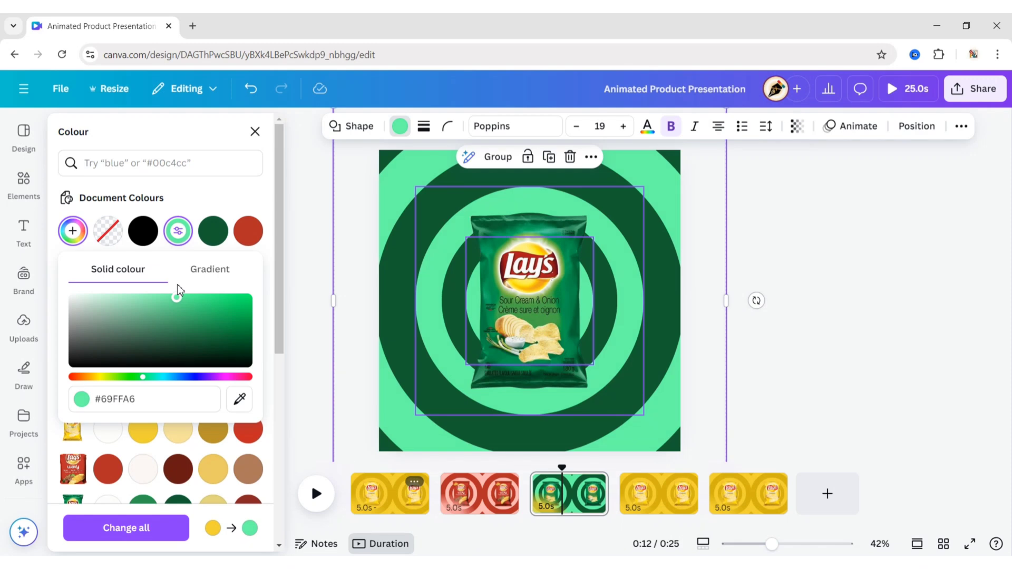
left_click(255, 132)
Change page 3's background colour to the light green used in the rings.
left_click(826, 213)
left_click(670, 215)
left_click(833, 126)
scroll(248, 245, "down", 1)
left_click(211, 521)
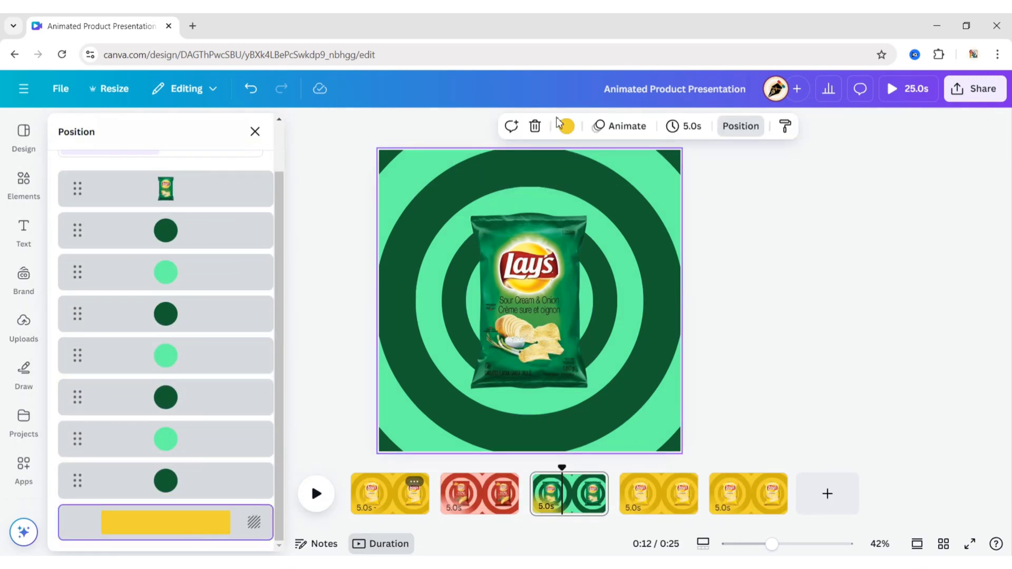
left_click(565, 125)
Apply the Pop animation on enter to the green packet, with the speed just under a fifth of its range.
left_click(527, 295)
left_click(632, 126)
left_click(90, 377)
left_click(136, 484)
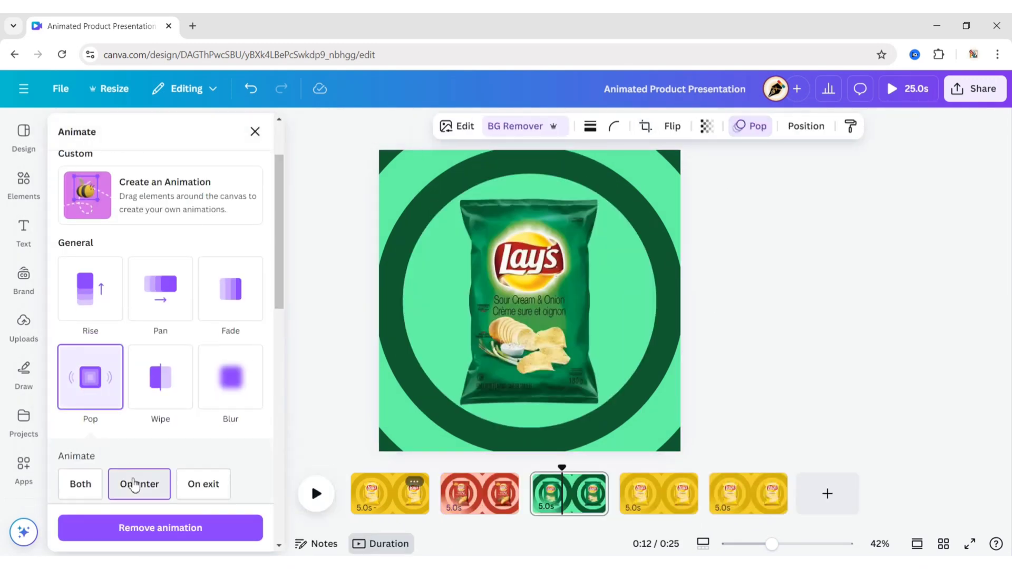
scroll(135, 483, "down", 1)
left_click_drag(160, 473, 96, 476)
left_click(255, 132)
left_click(770, 205)
Add the blue Lay's packet image to page 4, remove its background and enlarge it slightly.
left_click(408, 493)
left_click(181, 352)
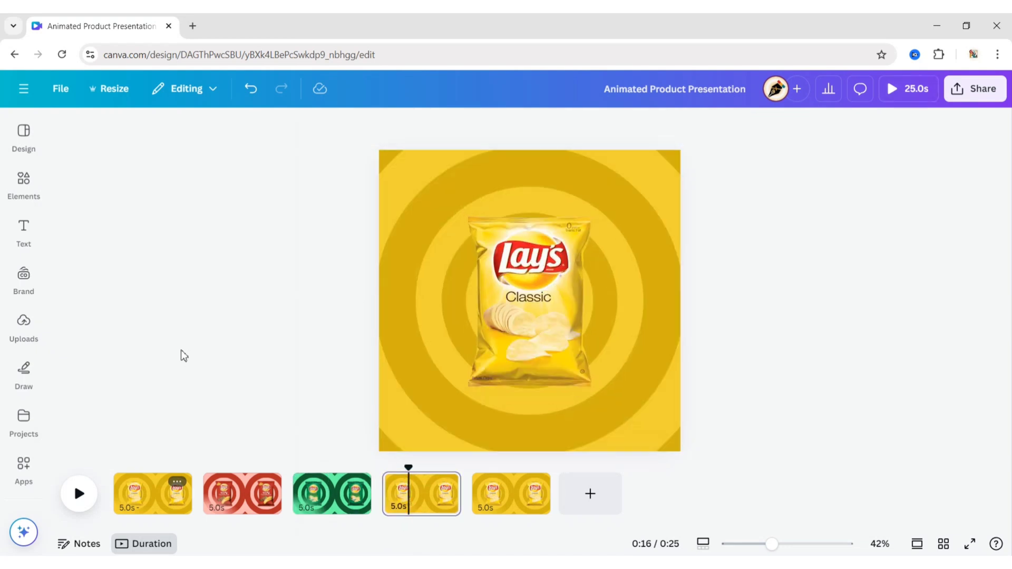
left_click(23, 327)
left_click(106, 339)
left_click(387, 126)
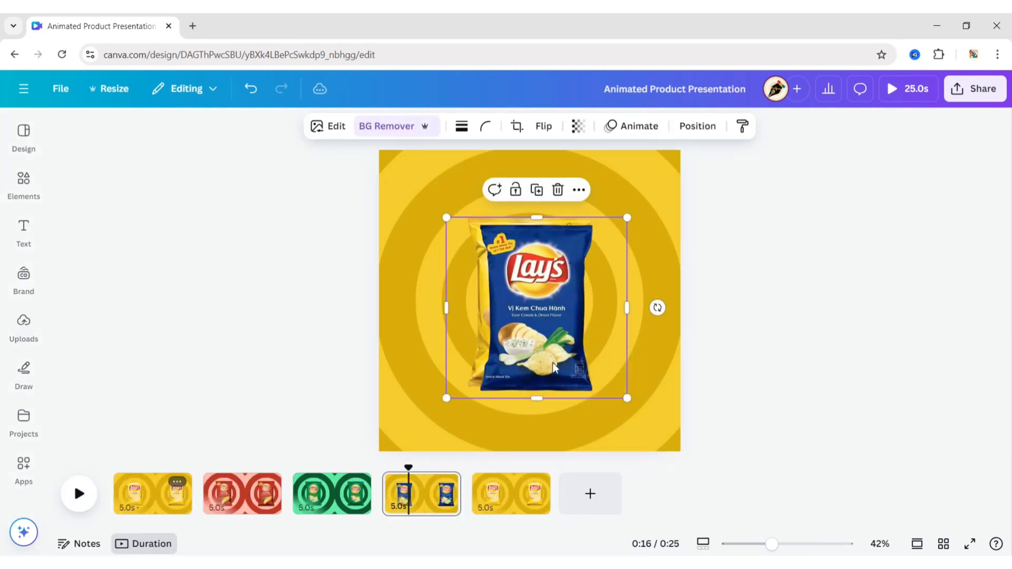
left_click_drag(626, 398, 625, 396)
Delete the yellow Classic packet from page 4 and centre the blue packet on the rings.
left_click(697, 126)
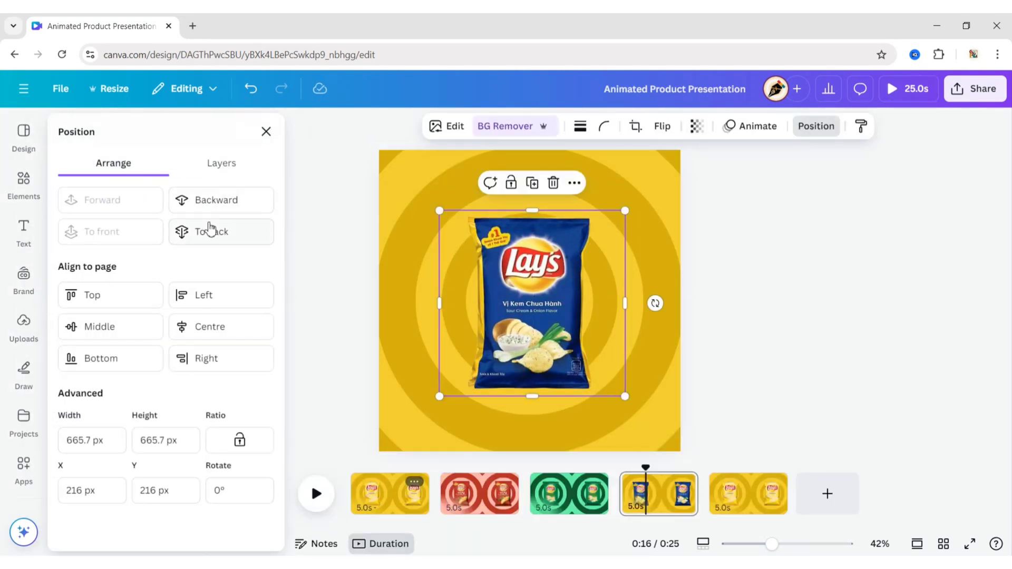
left_click(210, 232)
left_click(535, 337)
left_click(553, 183)
left_click(542, 315)
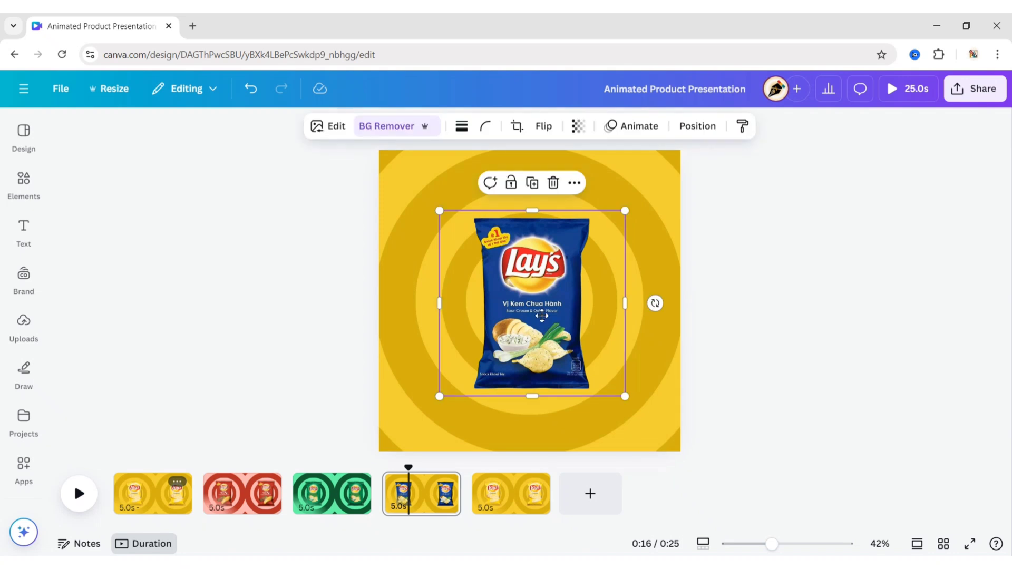
left_click_drag(541, 316, 540, 314)
Recolour the first, third, fifth and seventh circles from the centre on page 4 with the packet's dark blue.
left_click(664, 296)
left_click(802, 128)
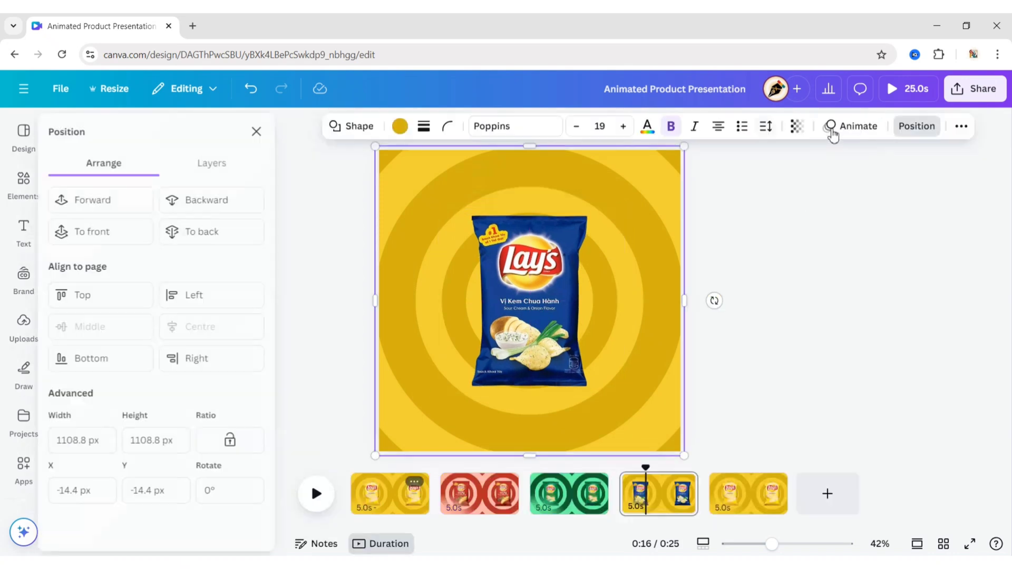
left_click(212, 164)
left_click(201, 288)
left_click(201, 369, "shift")
left_click(200, 458, "shift")
left_click(201, 533, "shift")
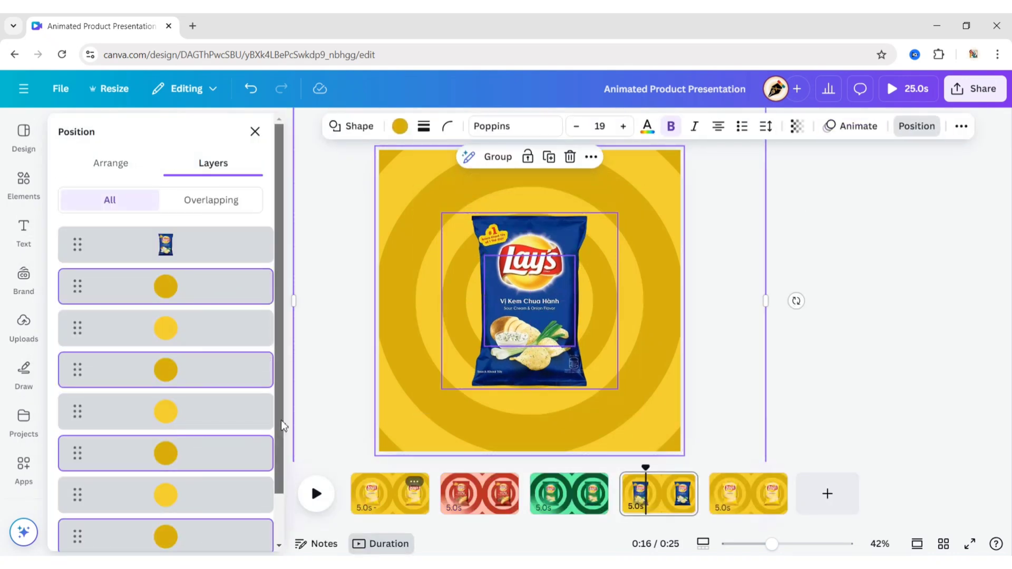
left_click(400, 127)
left_click(141, 431)
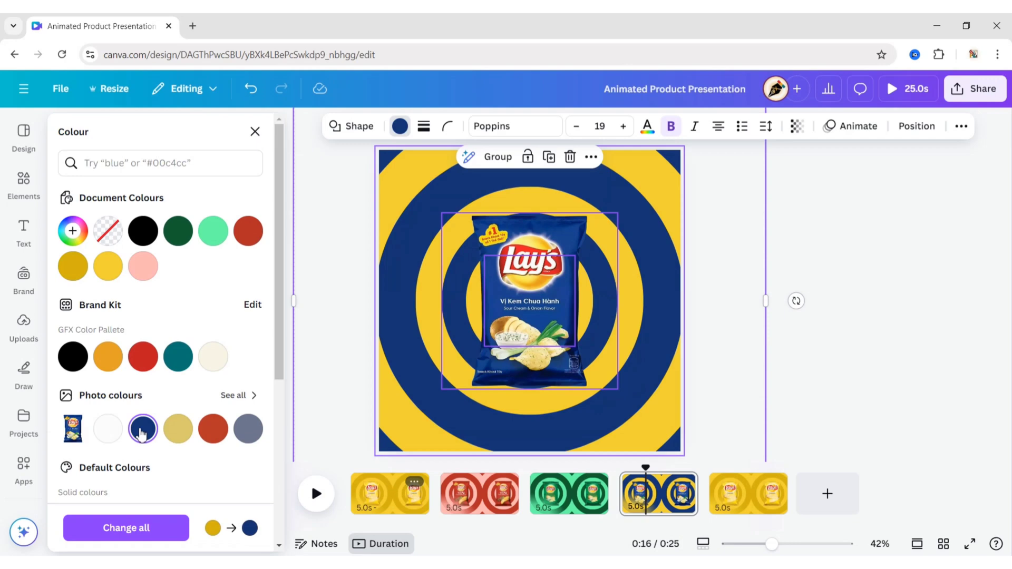
Recolour the second, fourth and sixth circles from the centre on page 4 light blue.
left_click(854, 297)
left_click(668, 255)
left_click(825, 127)
scroll(216, 264, "down", 1)
left_click(216, 274)
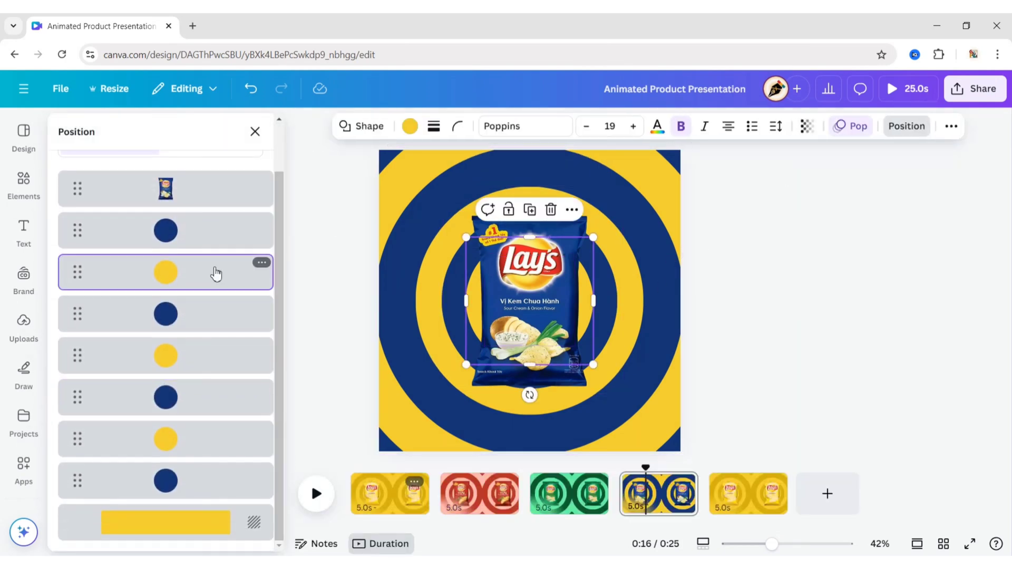
left_click(211, 356, "shift")
left_click(211, 522, "shift")
left_click(210, 439, "shift")
left_click(399, 125)
left_click(213, 231)
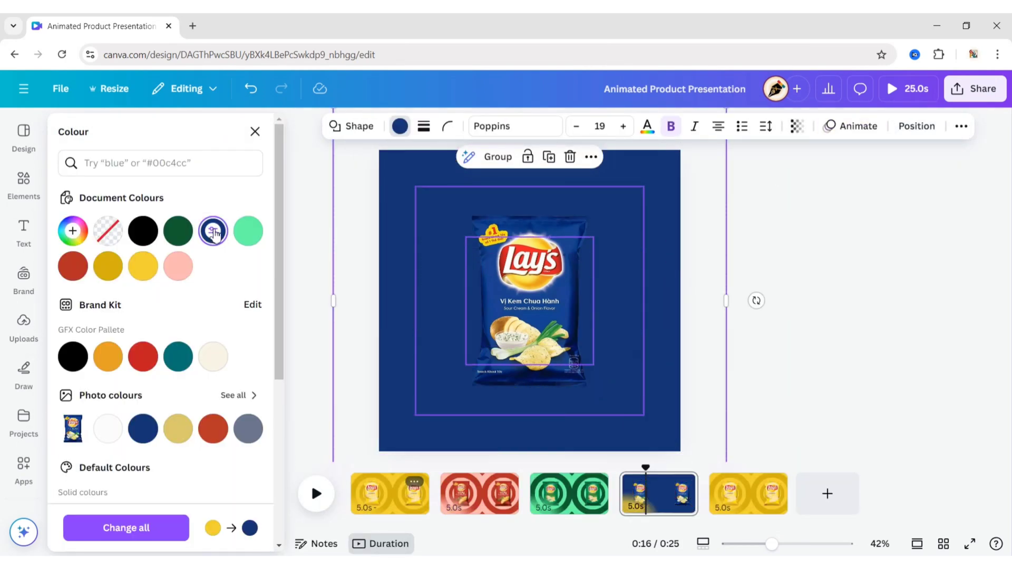
left_click(214, 233)
left_click_drag(222, 332, 115, 295)
left_click(255, 132)
left_click(286, 253)
Apply the Pop animation on enter to the blue packet, with the speed just under a fifth of its range.
left_click(528, 303)
left_click(636, 125)
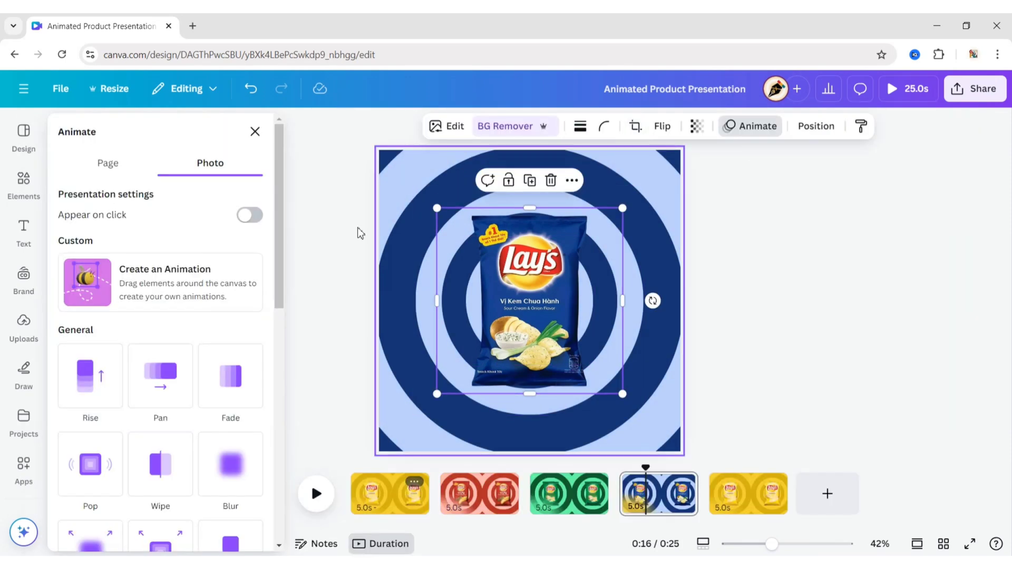
scroll(102, 316, "down", 3)
left_click(94, 308)
left_click_drag(156, 465, 95, 466)
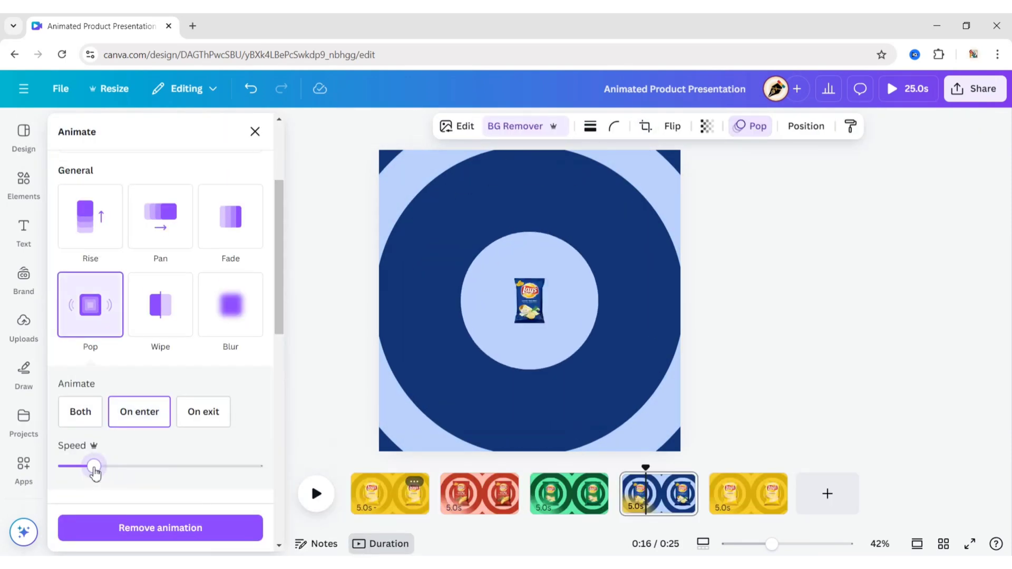
left_click(312, 303)
Add the black Barbecue packet image to page 5 and remove its background.
left_click(506, 491)
left_click(299, 327)
left_click(24, 326)
left_click(218, 342)
left_click(301, 124)
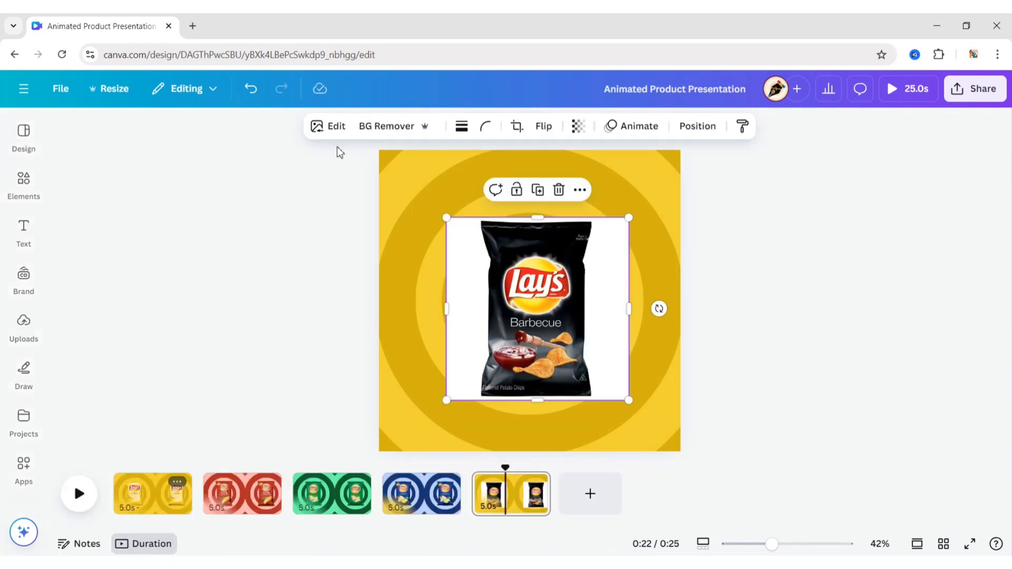
left_click(389, 126)
Delete the yellow Classic packet from page 5 and align the Barbecue packet to the middle of the page's height.
left_click(695, 127)
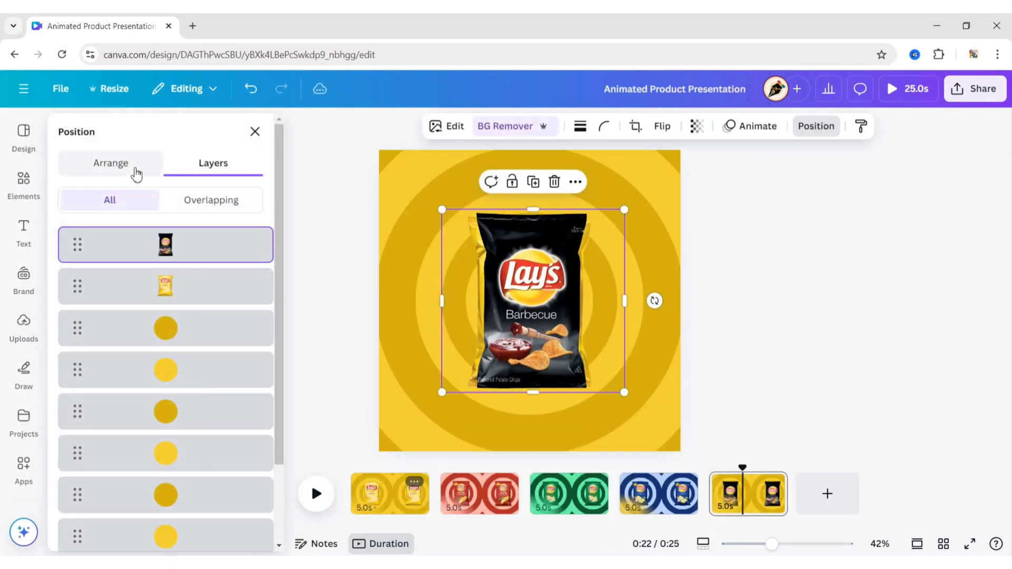
left_click(135, 172)
left_click(211, 200)
left_click(255, 131)
left_click(727, 329)
left_click(558, 301)
left_click(554, 181)
left_click_drag(543, 300, 543, 299)
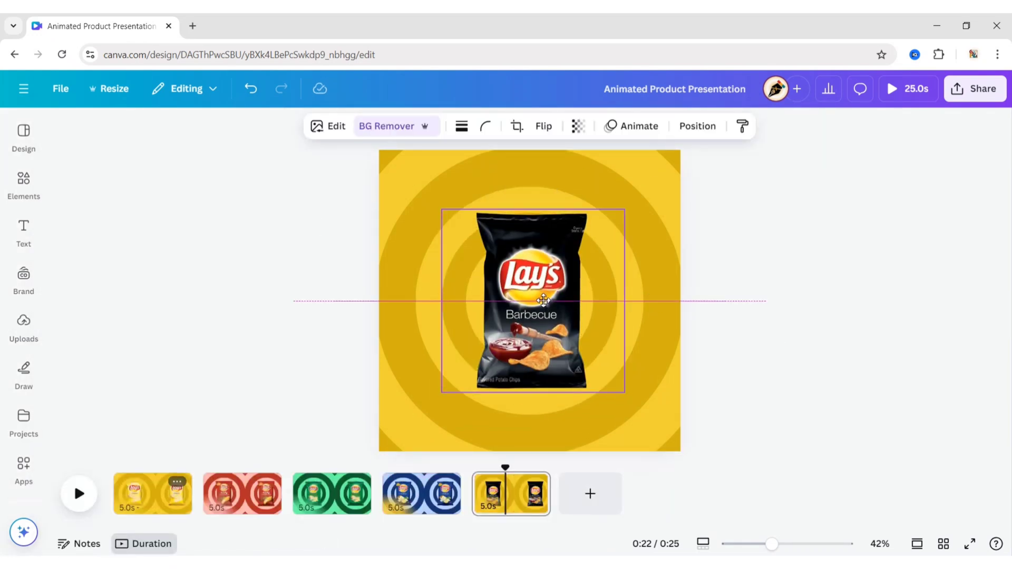
Recolour the first, third, fifth and seventh circles from the centre on page 5 with the packet's black.
left_click(829, 322)
left_click(648, 295)
left_click(899, 131)
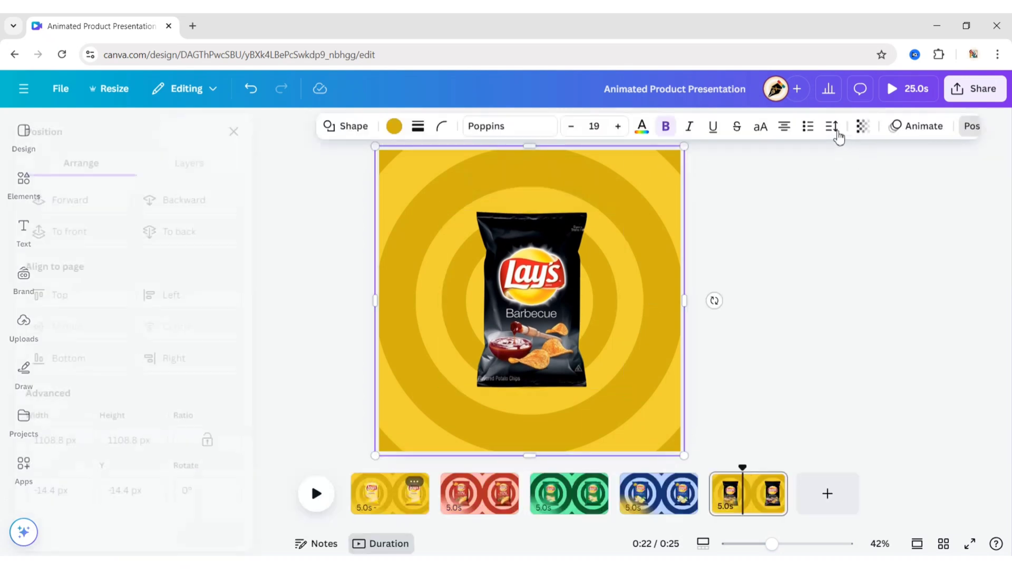
left_click(218, 163)
left_click(195, 288)
left_click(174, 370, "shift")
left_click(176, 452, "shift")
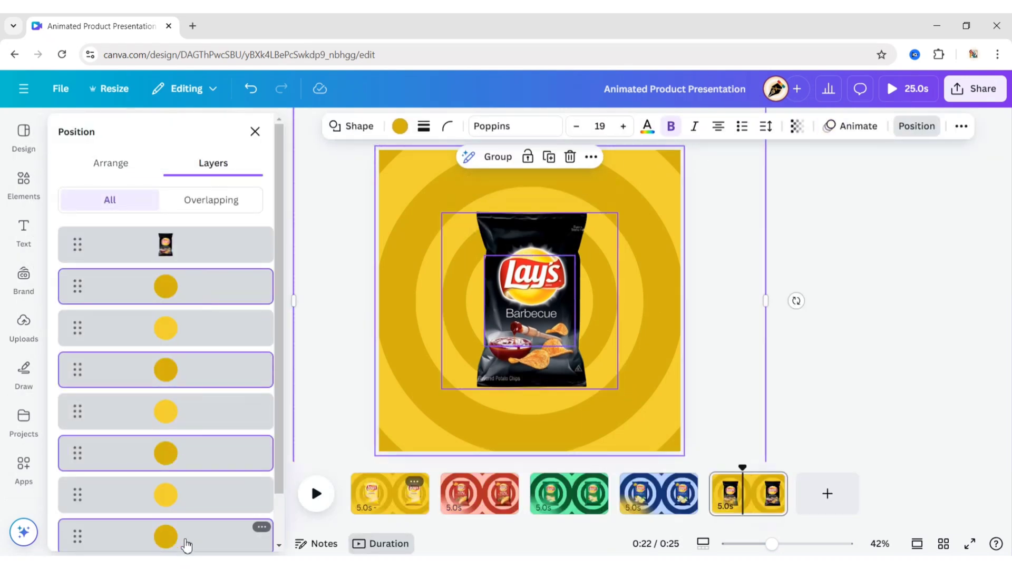
left_click(185, 537, "shift")
left_click(400, 126)
left_click(145, 440)
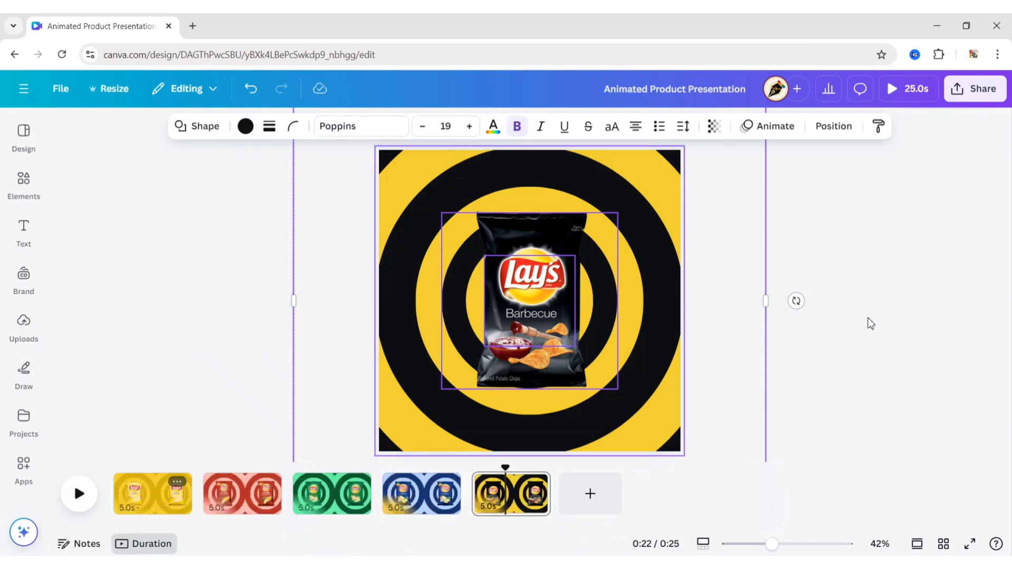
Recolour the second, fourth and sixth circles from the centre on page 5 light grey (#B7B7B7).
left_click(833, 126)
left_click(173, 328)
left_click(182, 412, "shift")
left_click(181, 494, "shift")
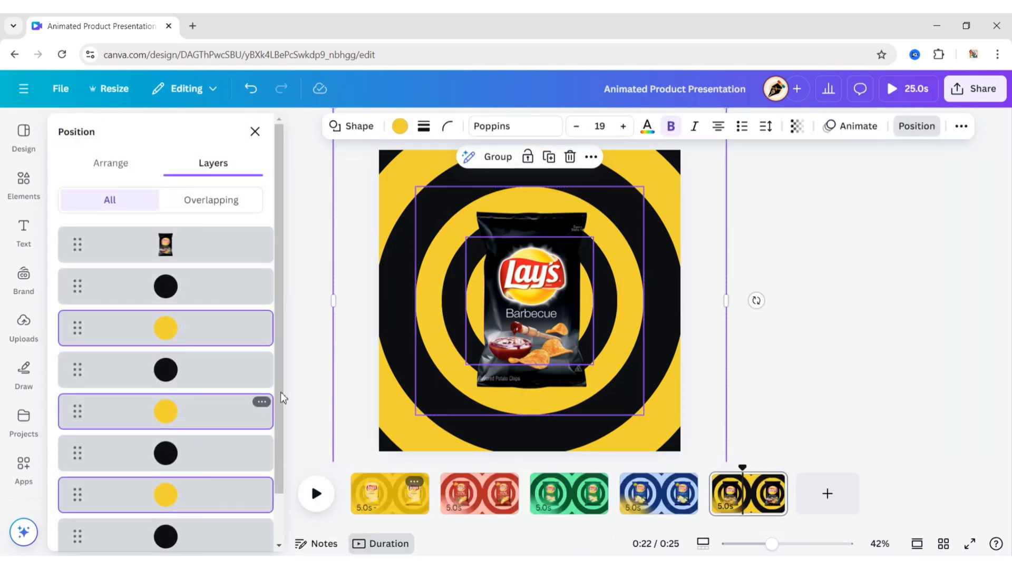
scroll(274, 398, "down", 2)
left_click(400, 126)
left_click(152, 438)
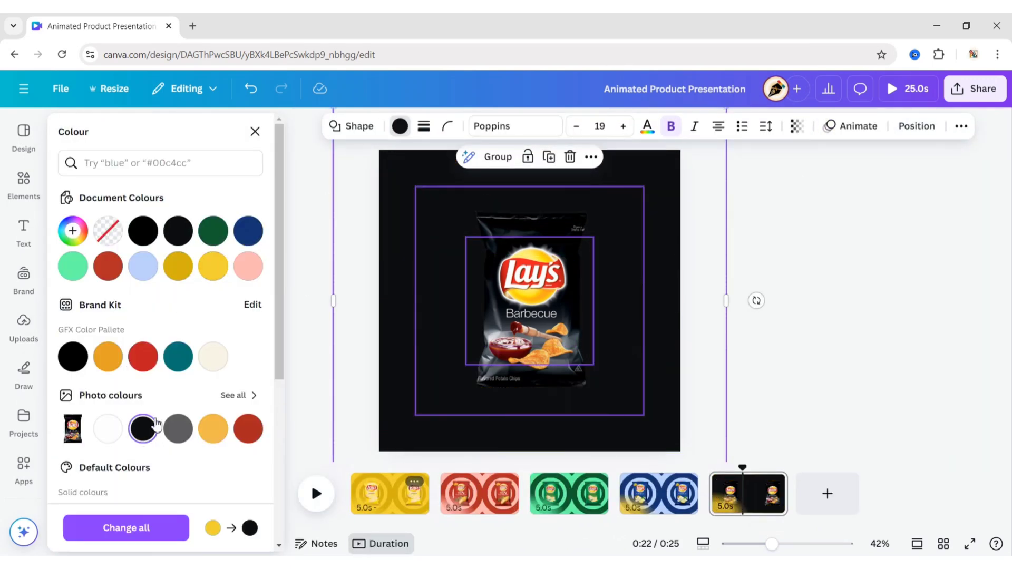
left_click(400, 126)
left_click(244, 126)
left_click(178, 231)
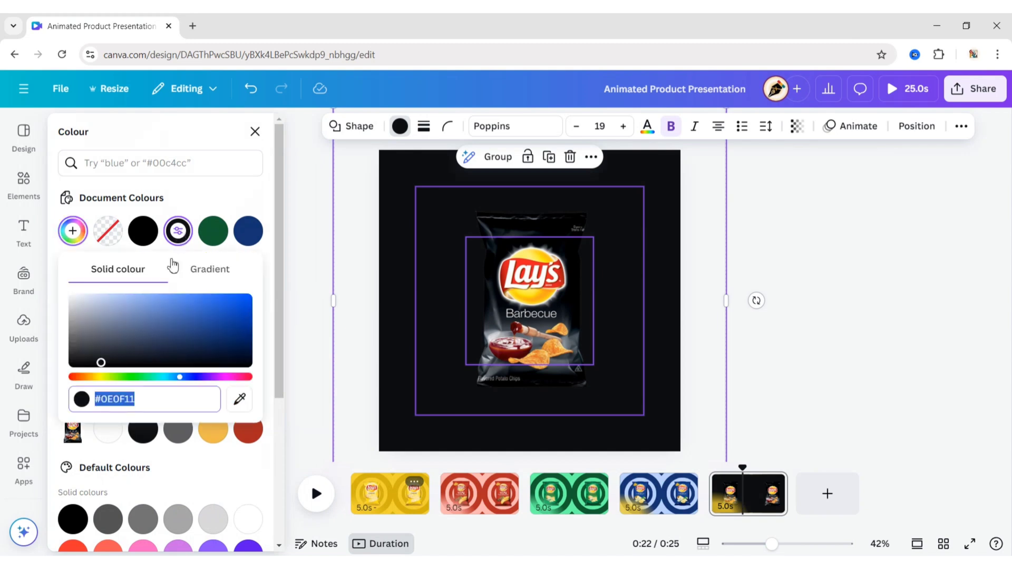
left_click_drag(101, 363, 60, 319)
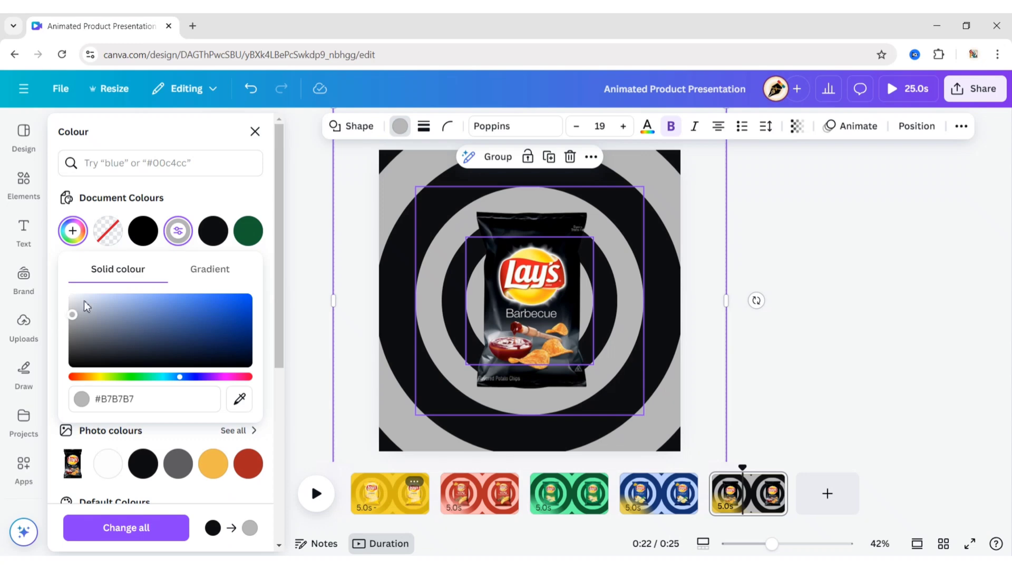
left_click(255, 132)
Apply the Pop animation on enter to the Barbecue packet, with the speed just under a fifth of its range.
left_click(858, 254)
left_click(575, 286)
left_click(652, 127)
left_click_drag(279, 276, 281, 303)
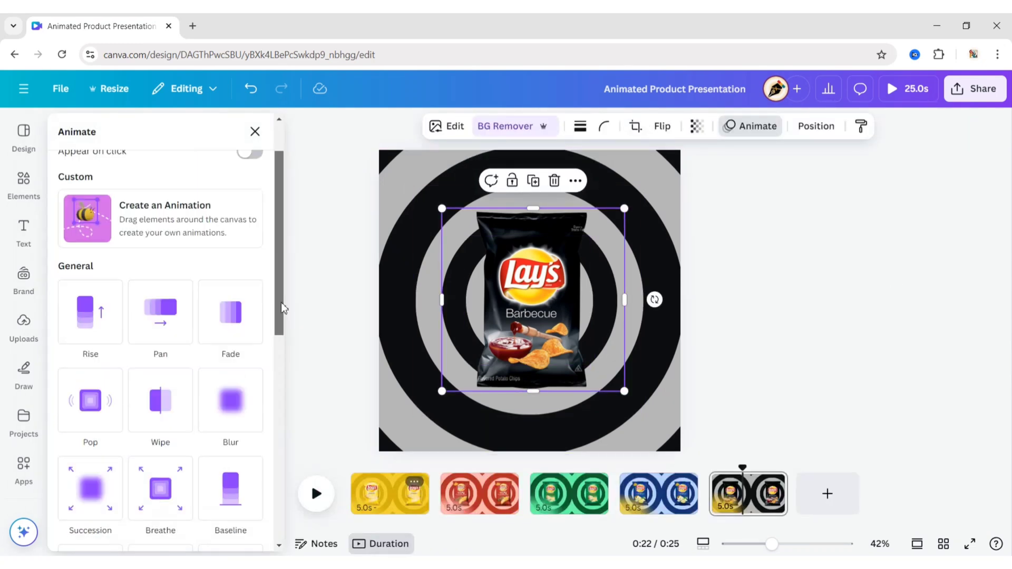
left_click(90, 401)
left_click_drag(153, 448, 93, 448)
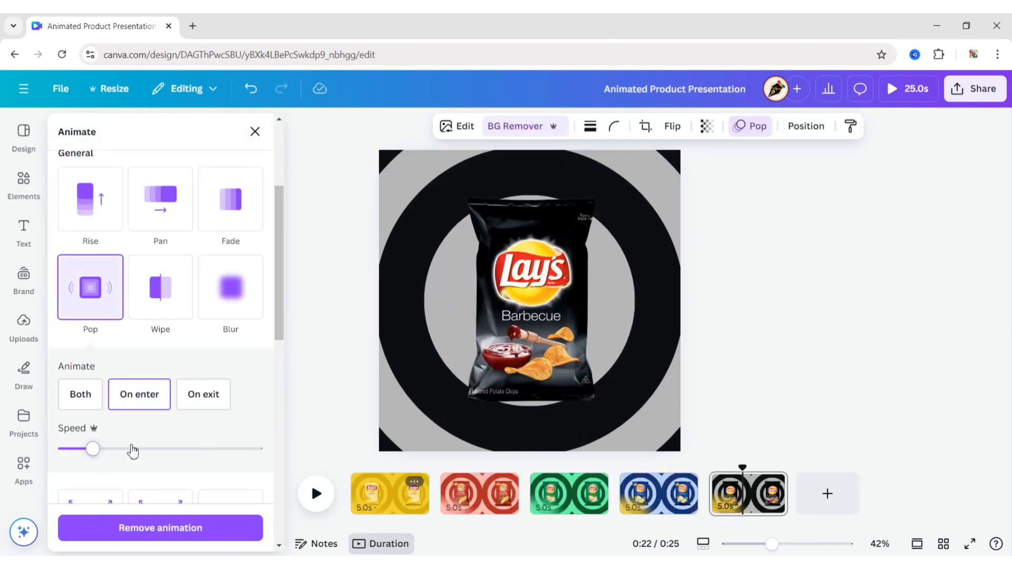
Add a Circle Wipe transition with direction Out between pages 1 and 2 and apply it between all pages.
left_click(296, 258)
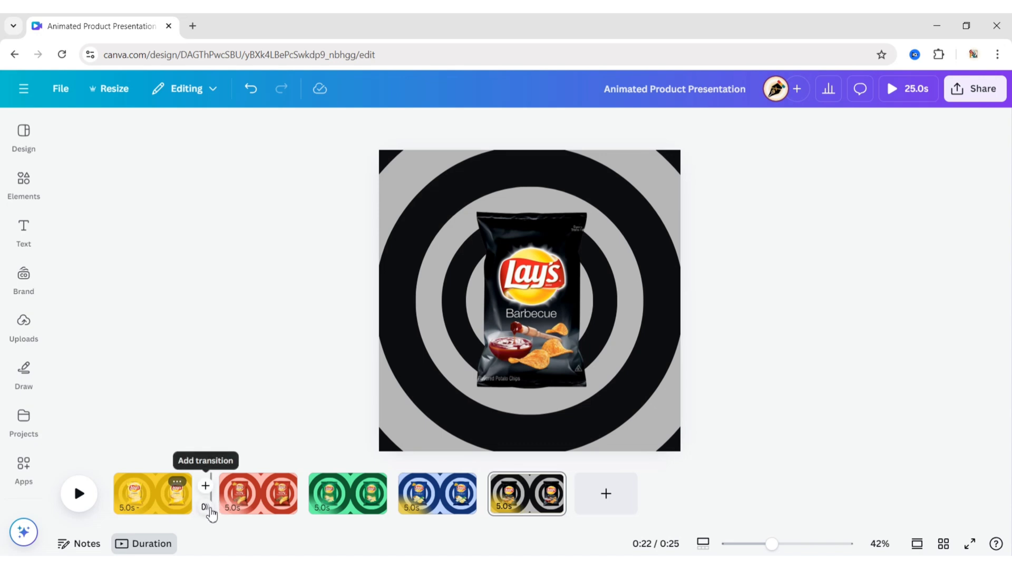
left_click(200, 494)
left_click(105, 304)
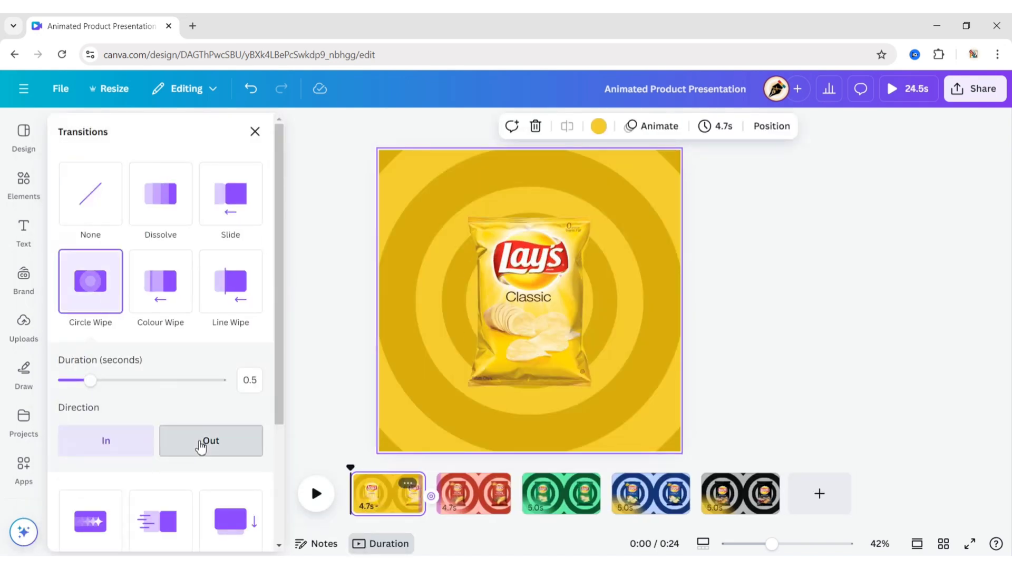
left_click(202, 443)
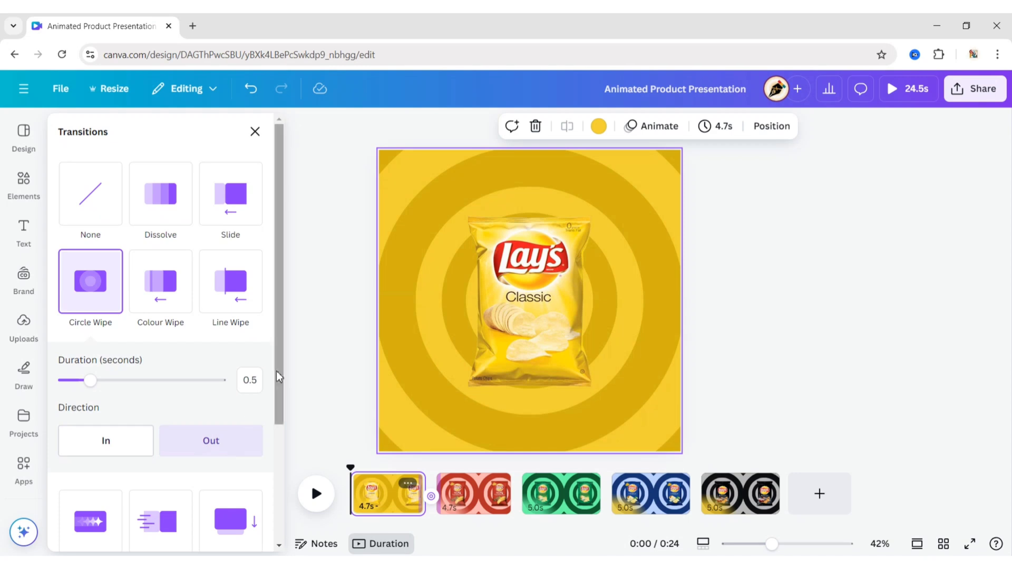
scroll(237, 501, "down", 4)
left_click(174, 528)
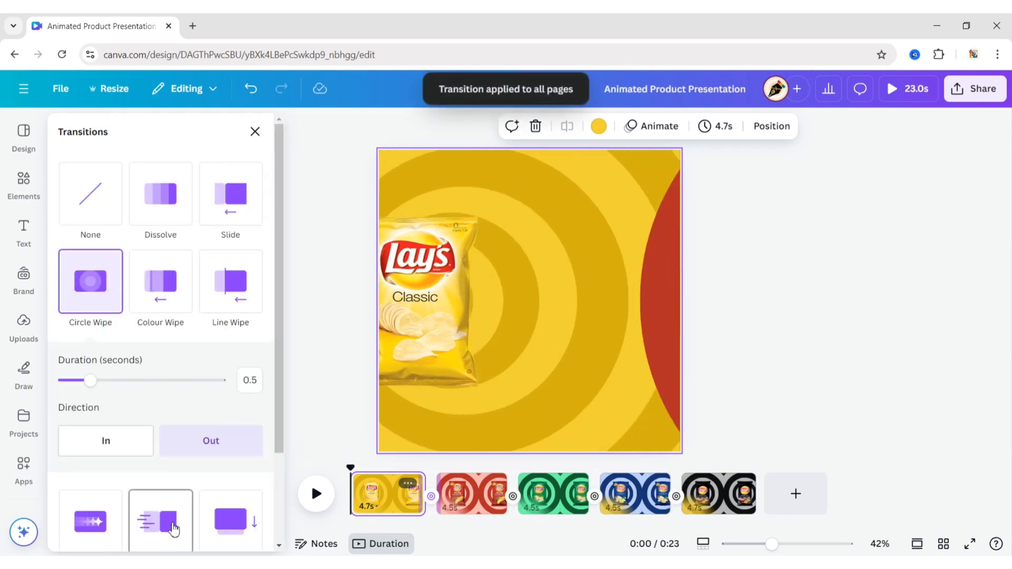
left_click(256, 132)
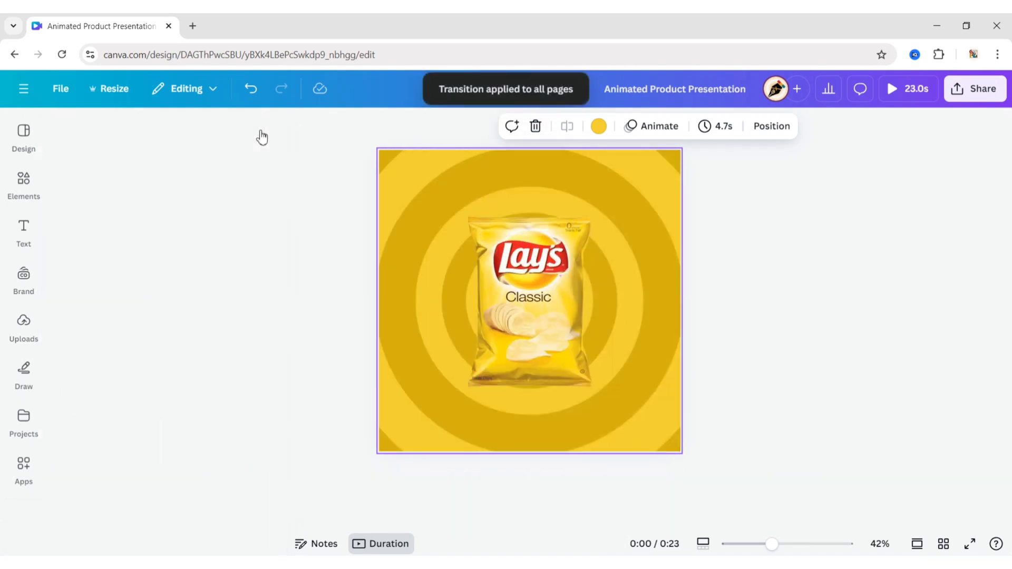
Play the full preview of the presentation from page 1.
left_click(214, 225)
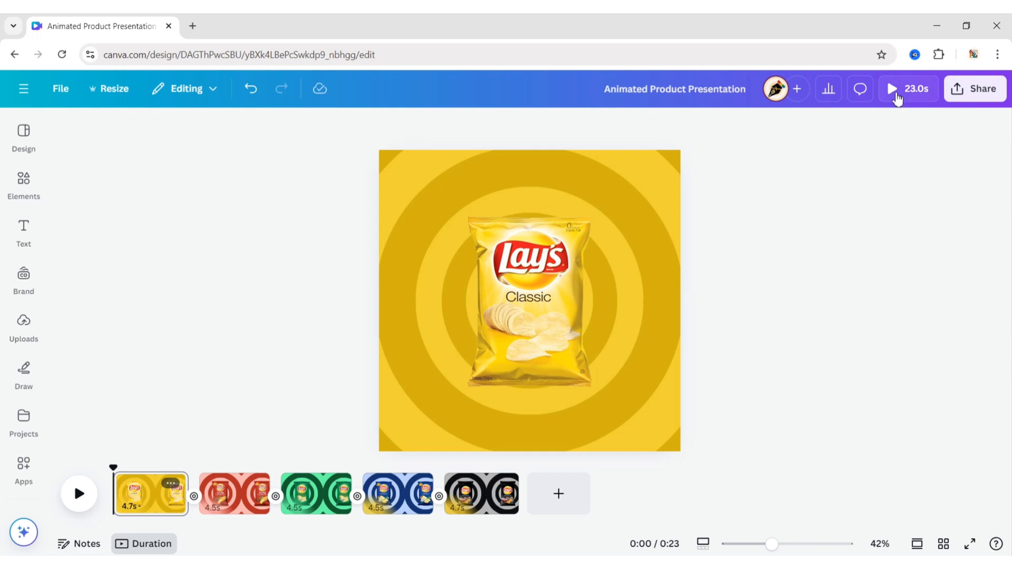
left_click(896, 94)
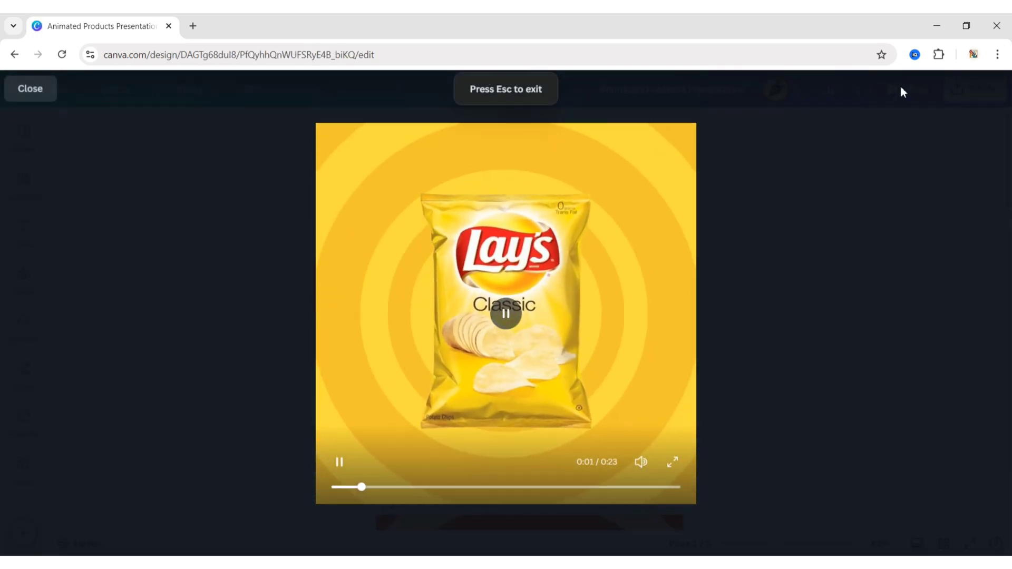